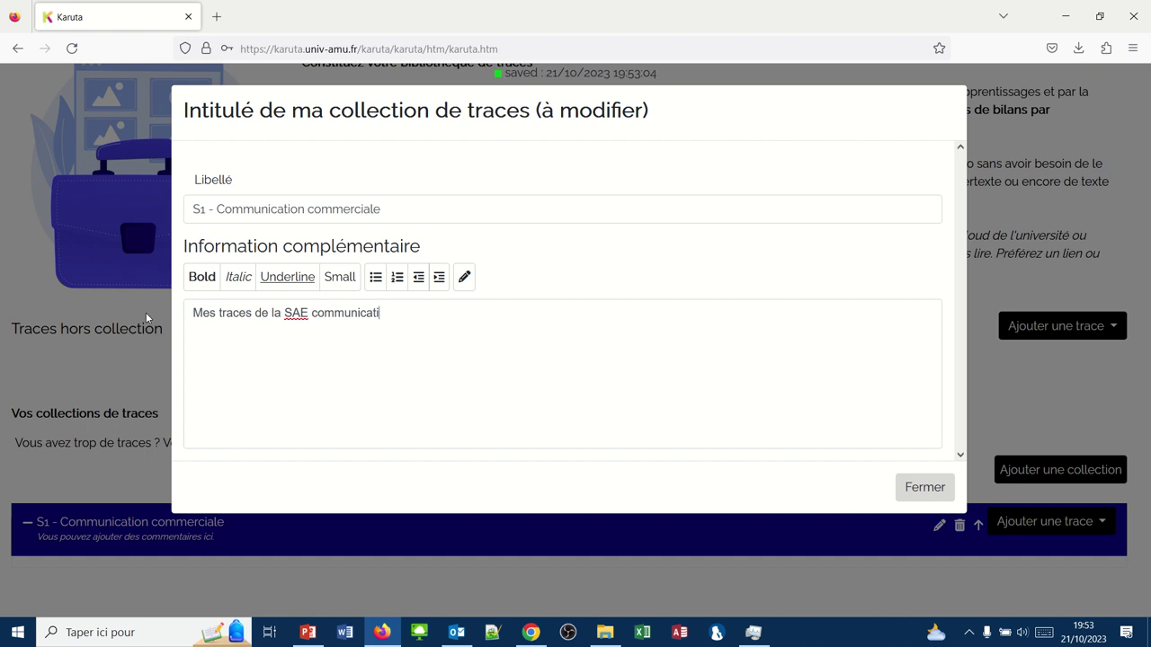
- Complete the collection's additional information as "Mes traces de la SAE communication commerciale du semestre 1" and close the editor
text(commerciale du semest)
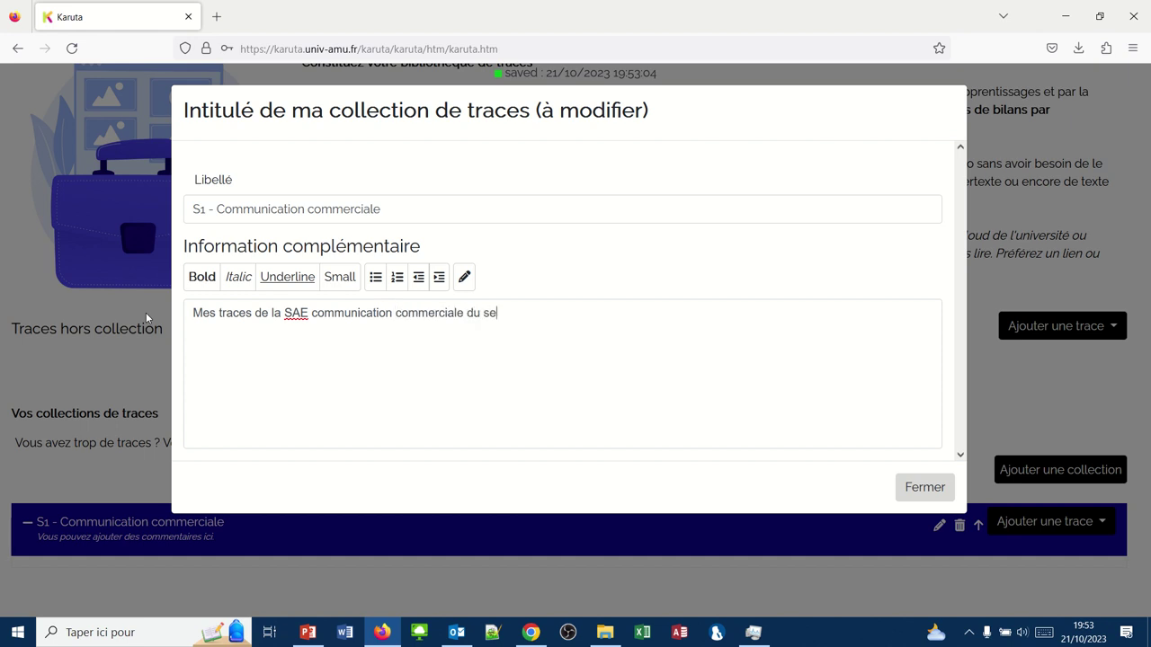
text(re 1)
click(907, 489)
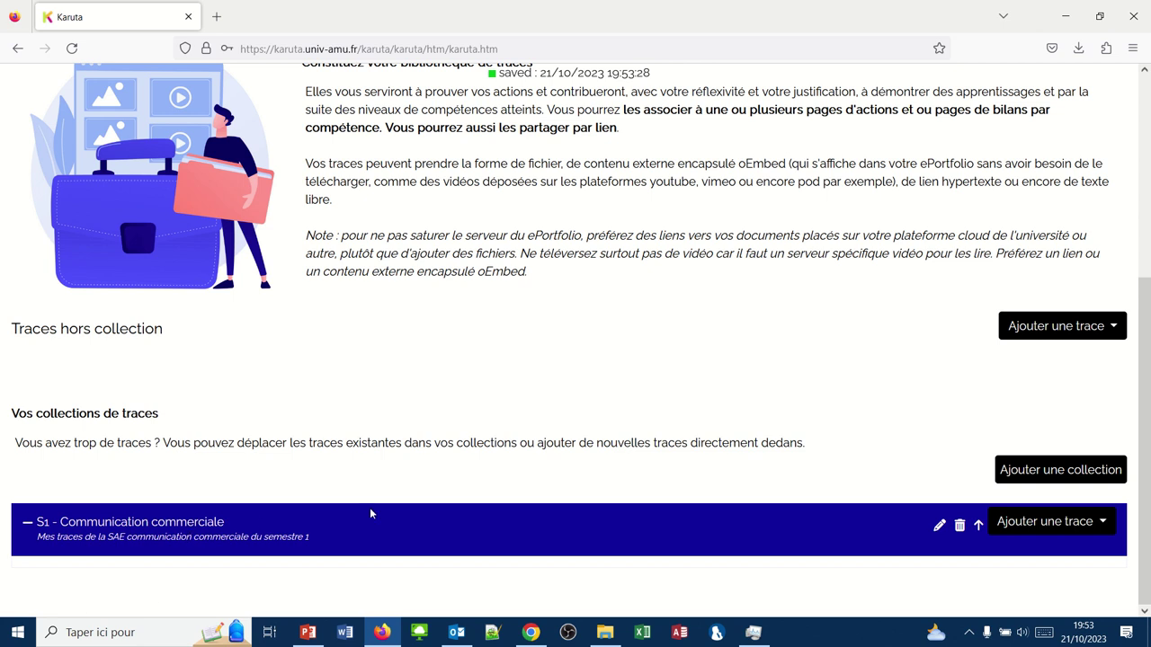
- Add a free-text trace to the S1 - Communication commerciale collection and title it "Brouillon des activité à réaliser"
click(1001, 524)
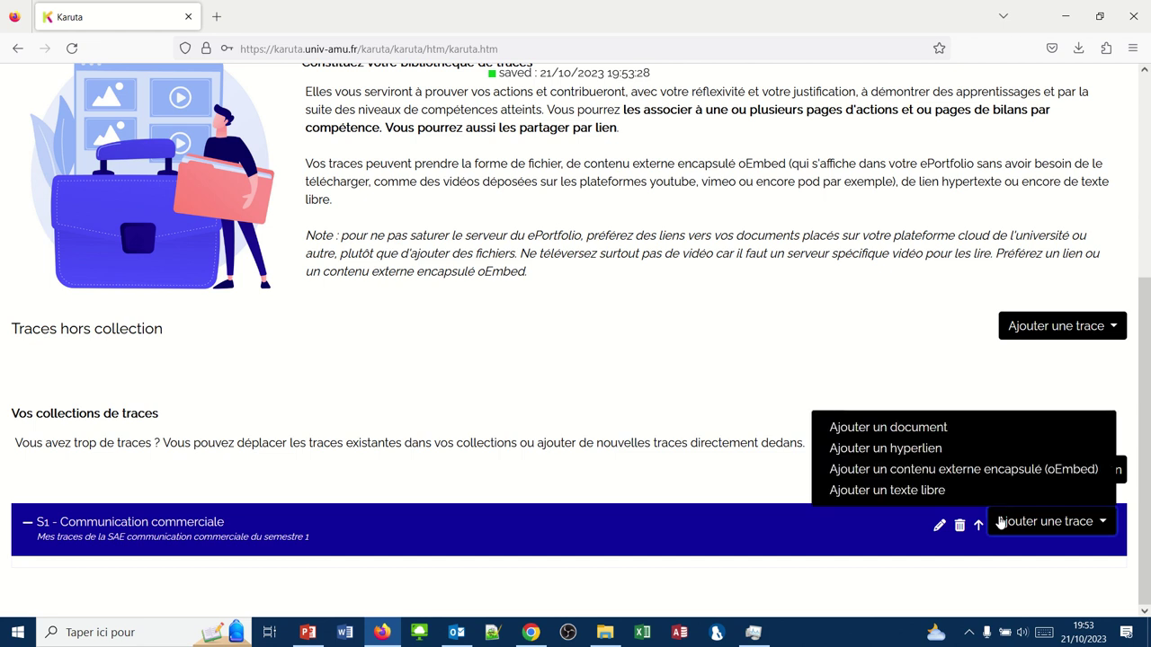
click(938, 493)
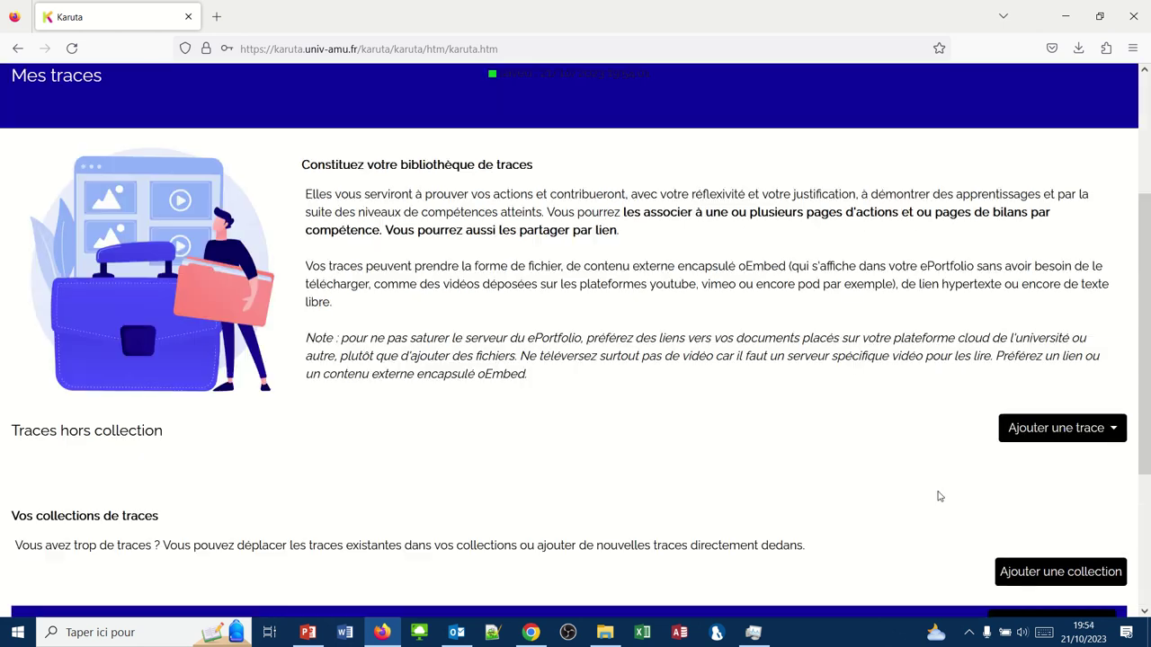
scroll(937, 496, down, 3)
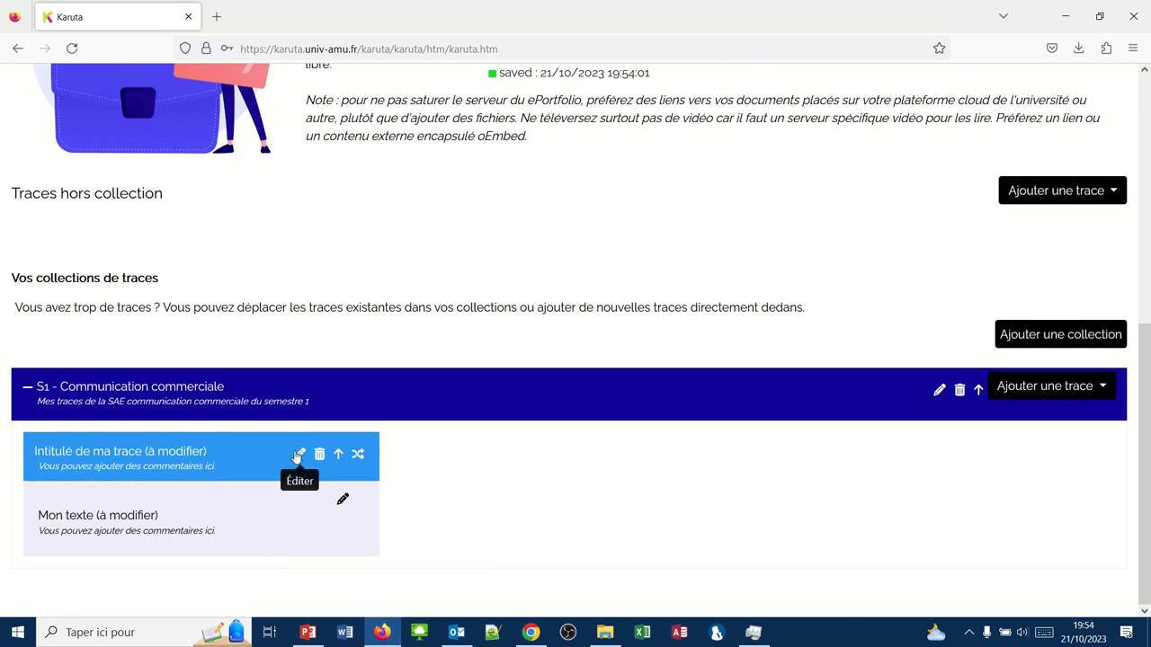
click(298, 455)
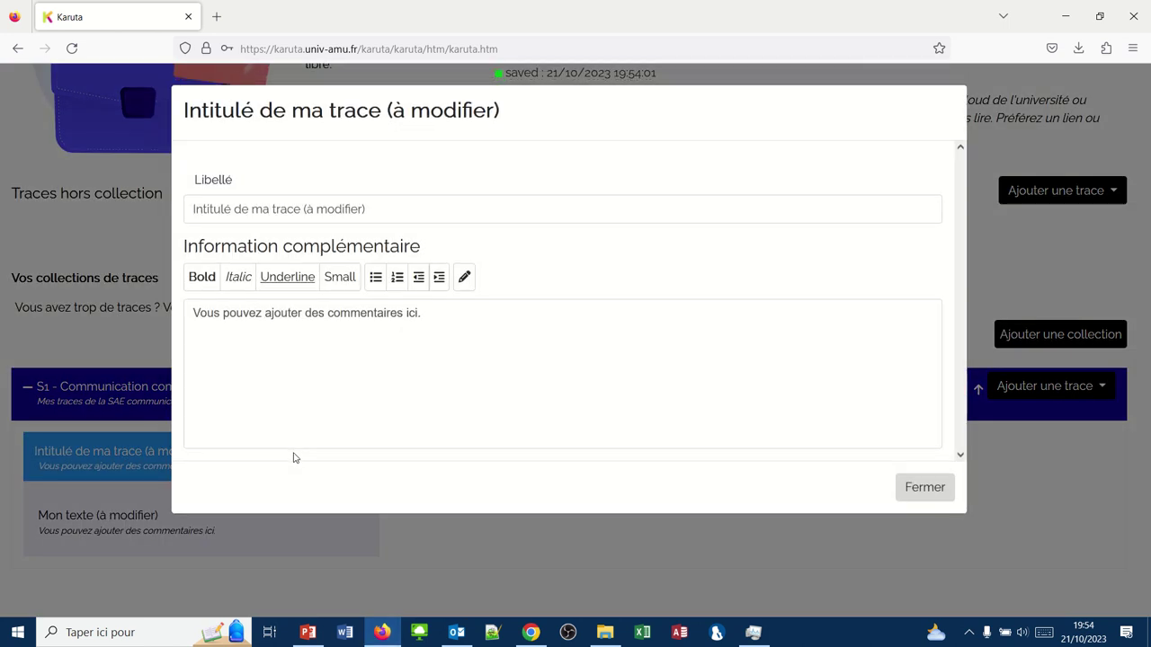
drag(369, 208, 191, 208)
text(Broui)
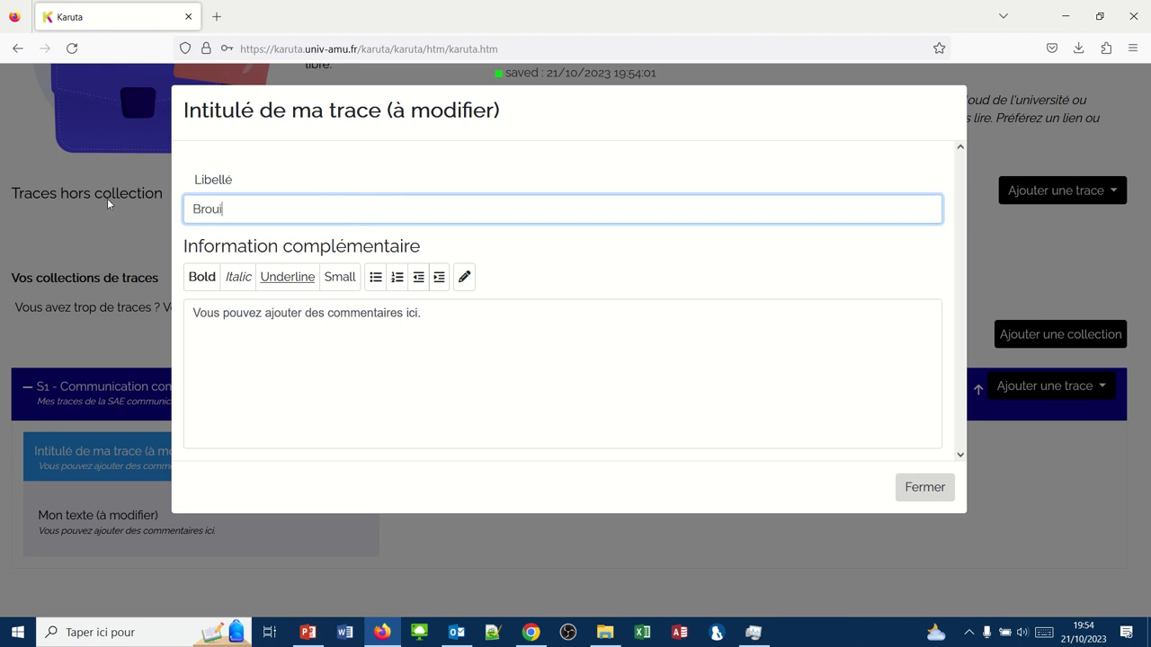
text(llon des activité à )
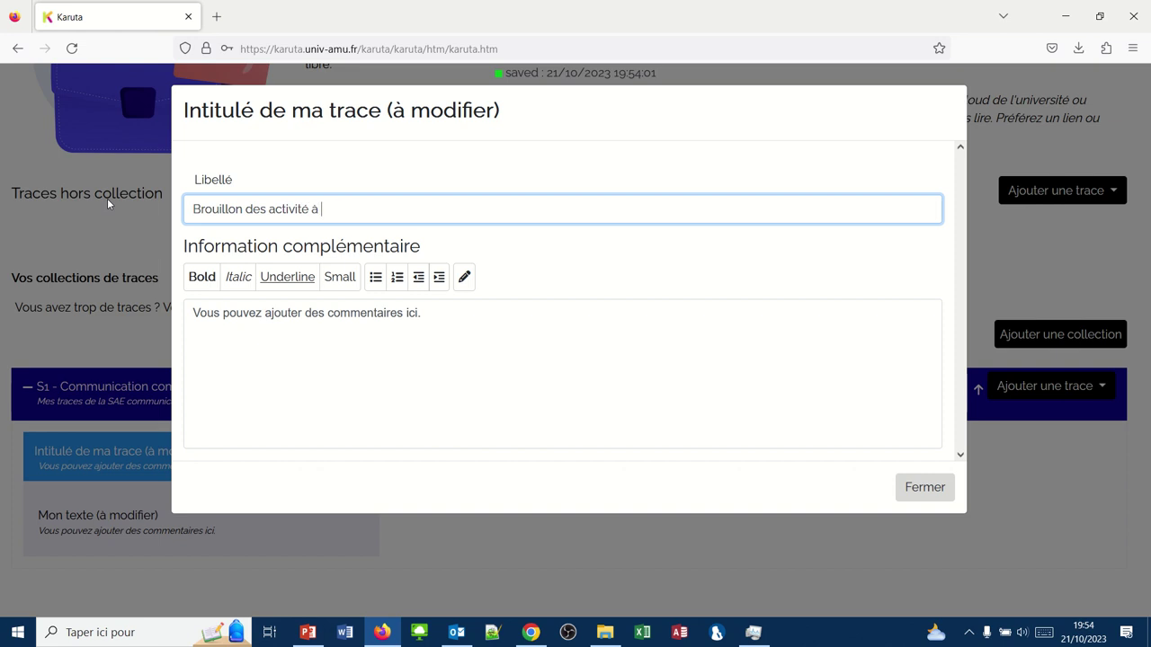
text(réaliser)
- Replace the free-text trace's default comment with two lines, "a faire en premier" and "a faire en second...", and close the editor
click(420, 312)
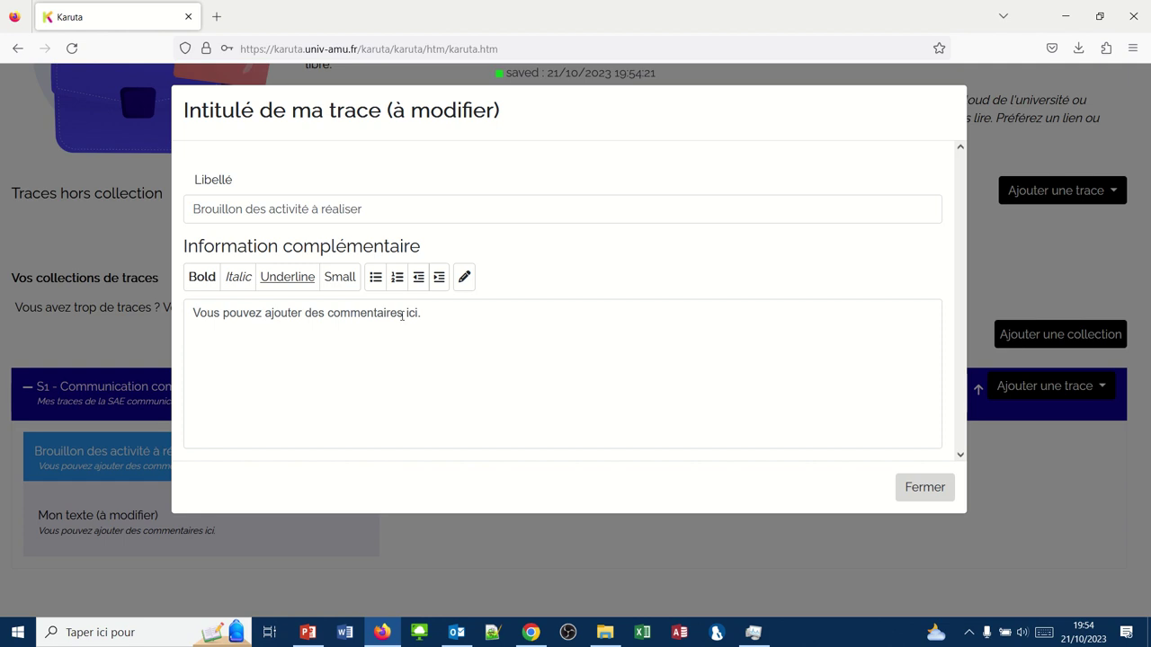
drag(427, 314, 182, 302)
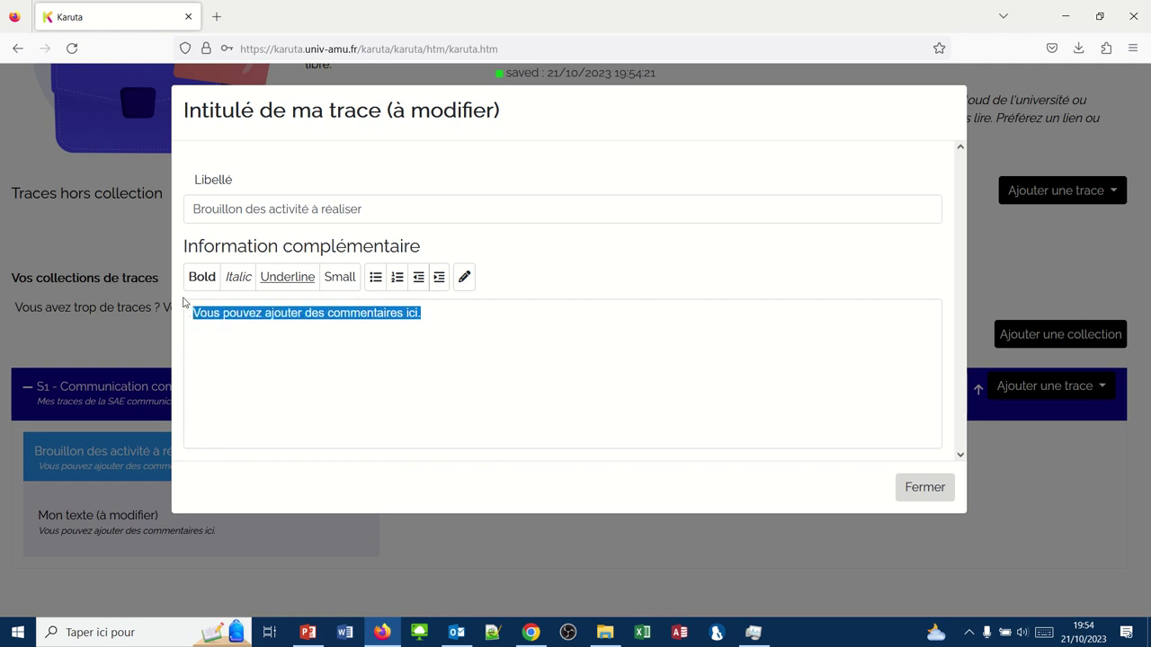
key(BackSpace)
text(afhd)
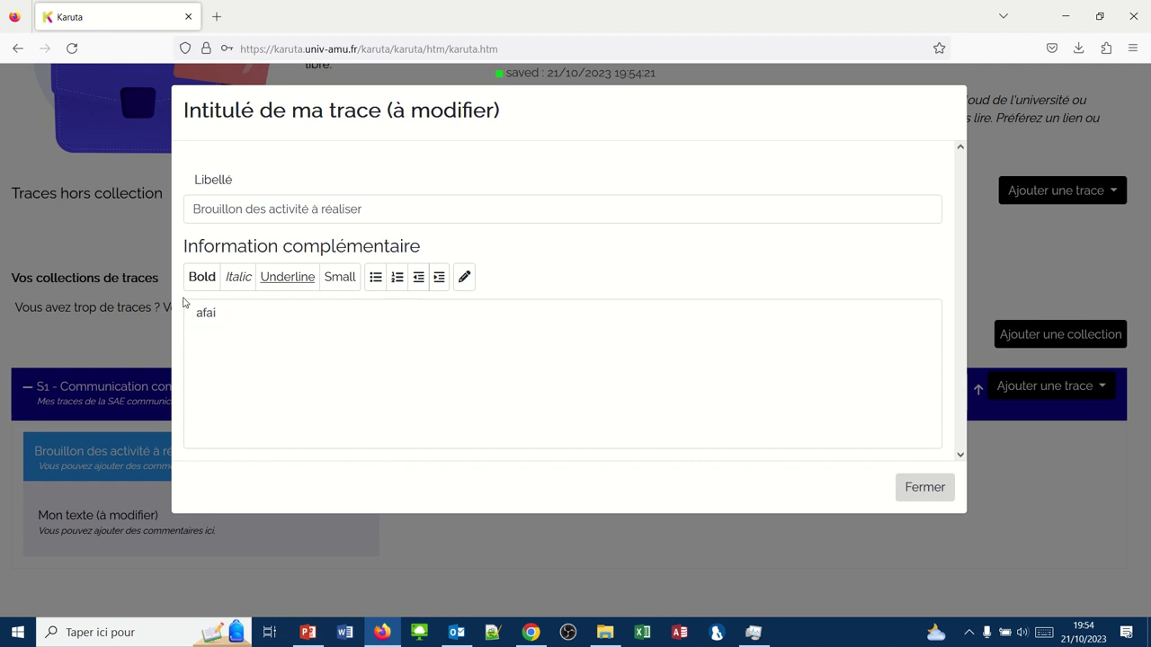
key(BackSpace)
key(BackSpace)
key(BackSpace)
text(faire en premier a)
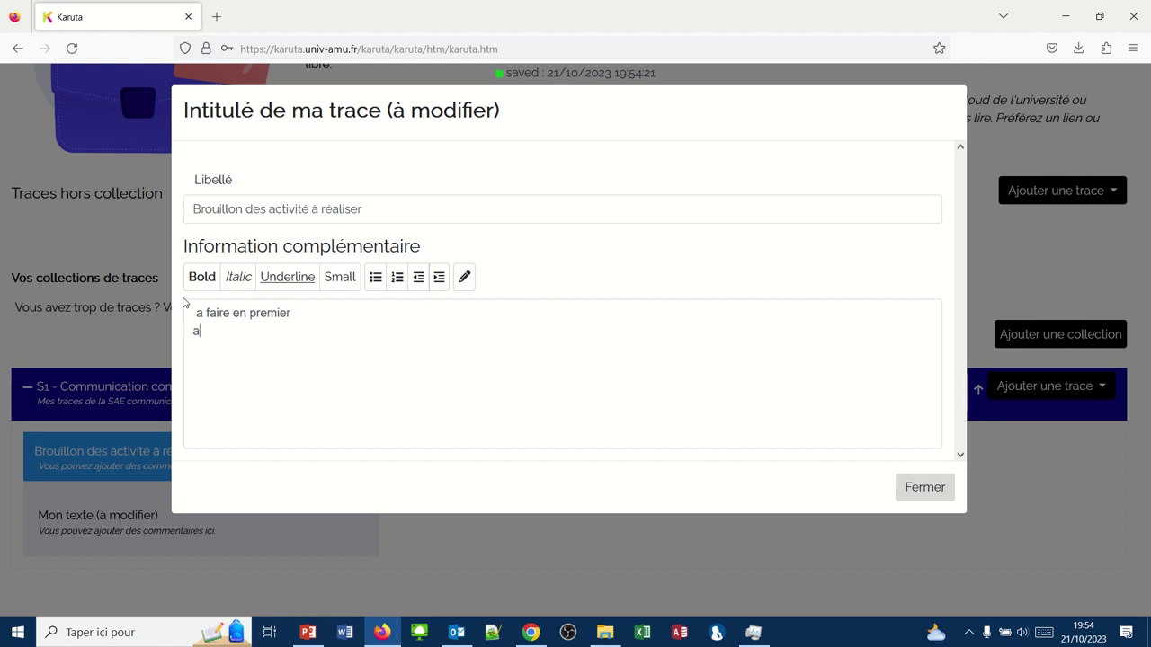
text( faire en second...)
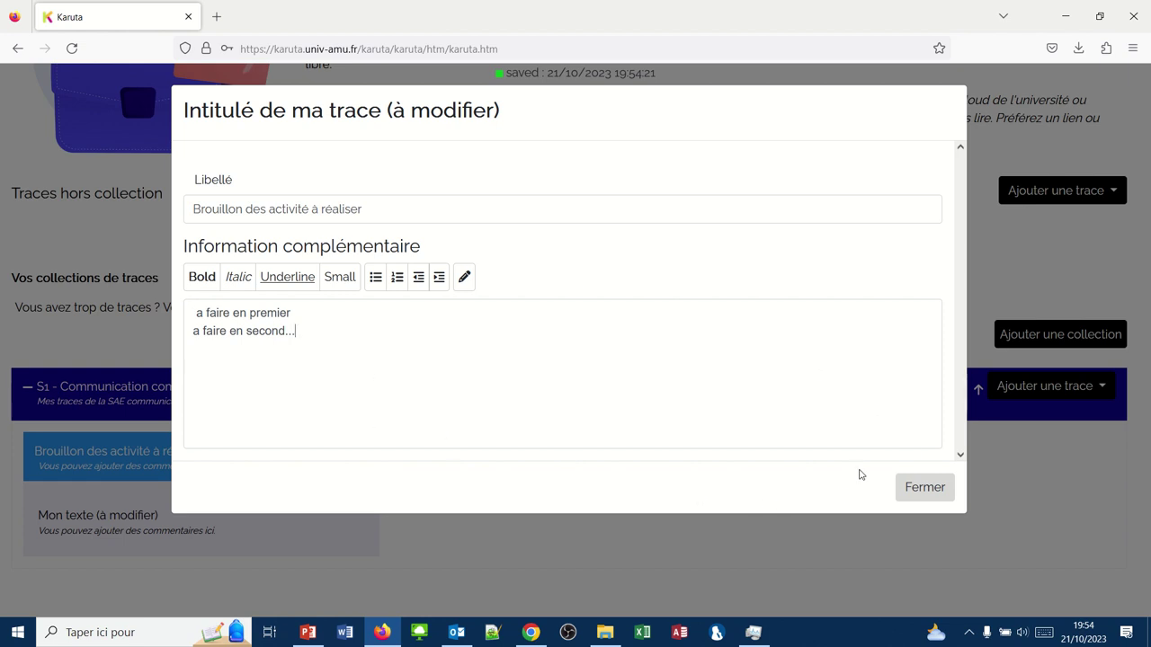
click(910, 487)
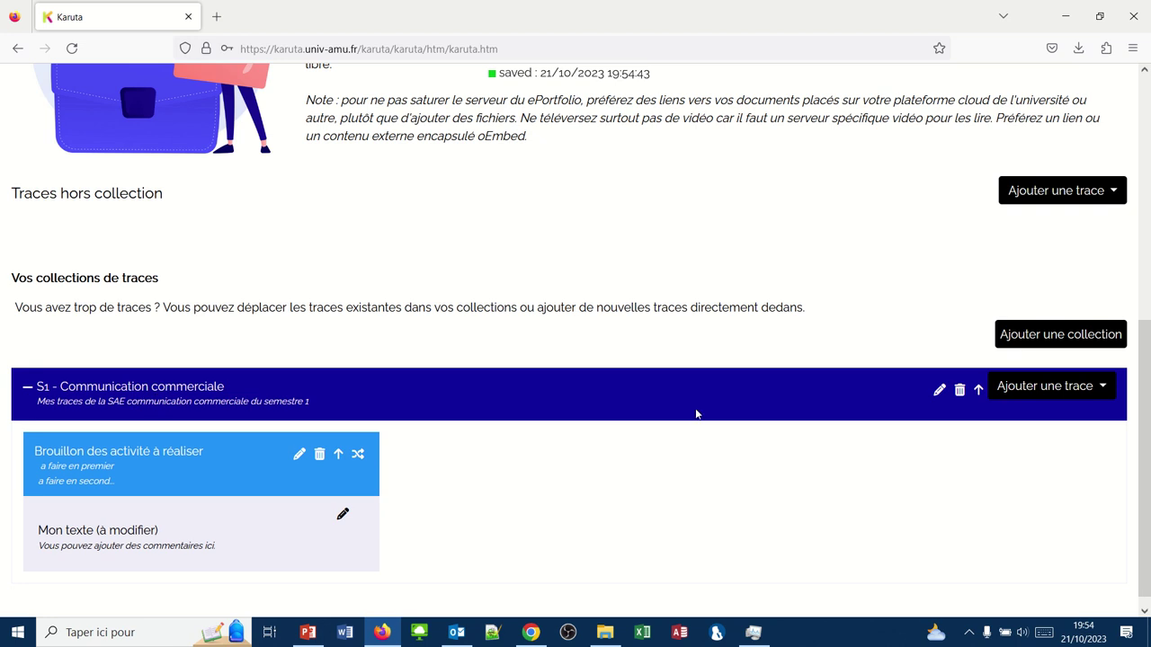
- Add a document trace to the S1 - Communication commerciale collection and title it "Mon calcul de coût de la campagne d'affichage"
click(1019, 385)
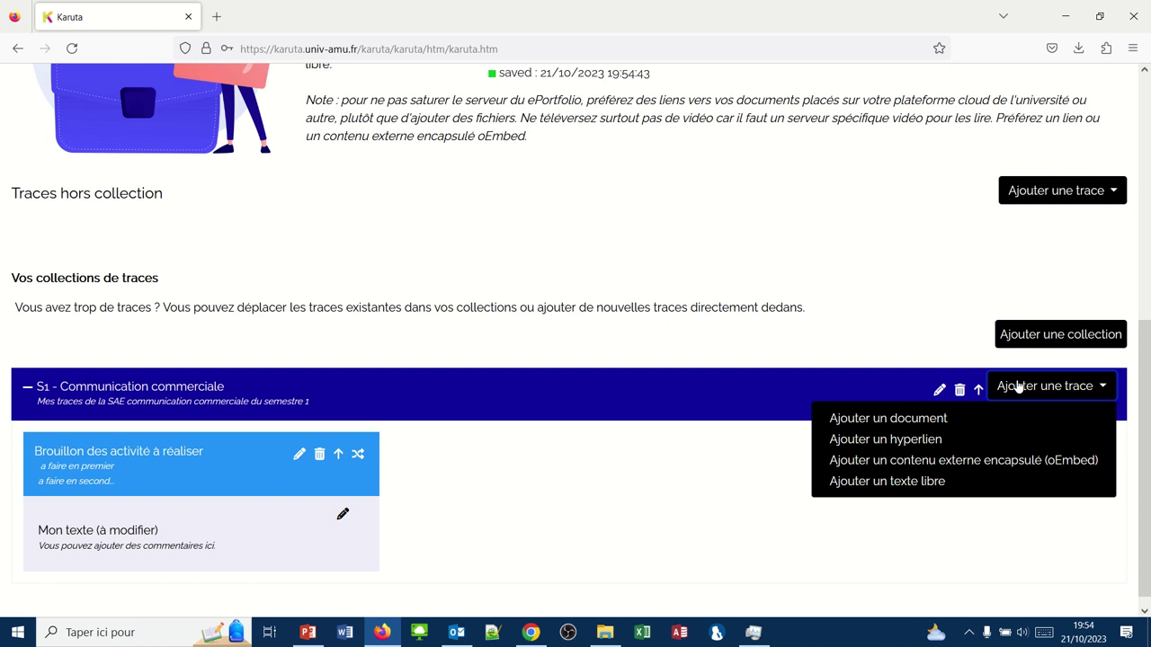
click(927, 419)
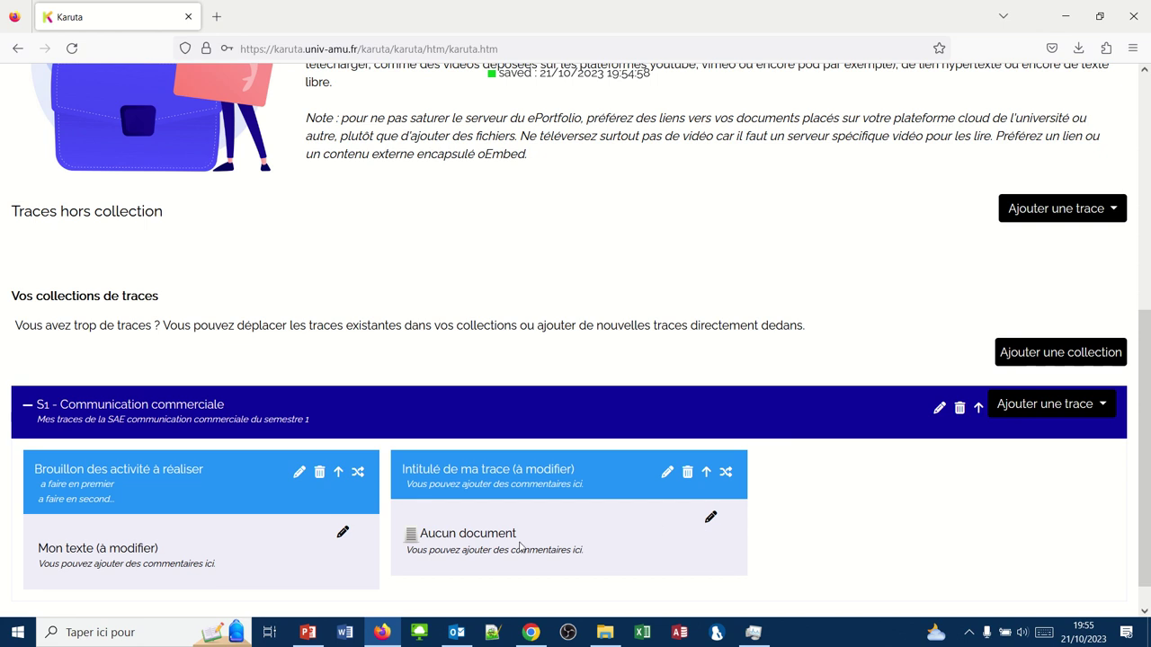
click(666, 473)
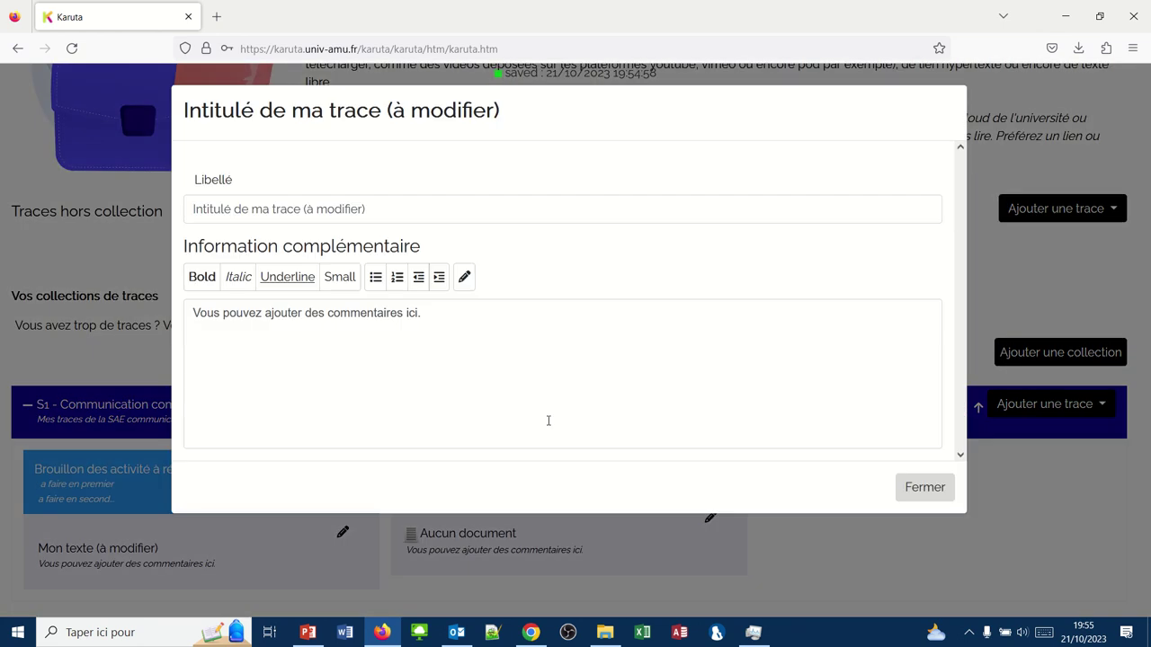
drag(363, 211, 191, 210)
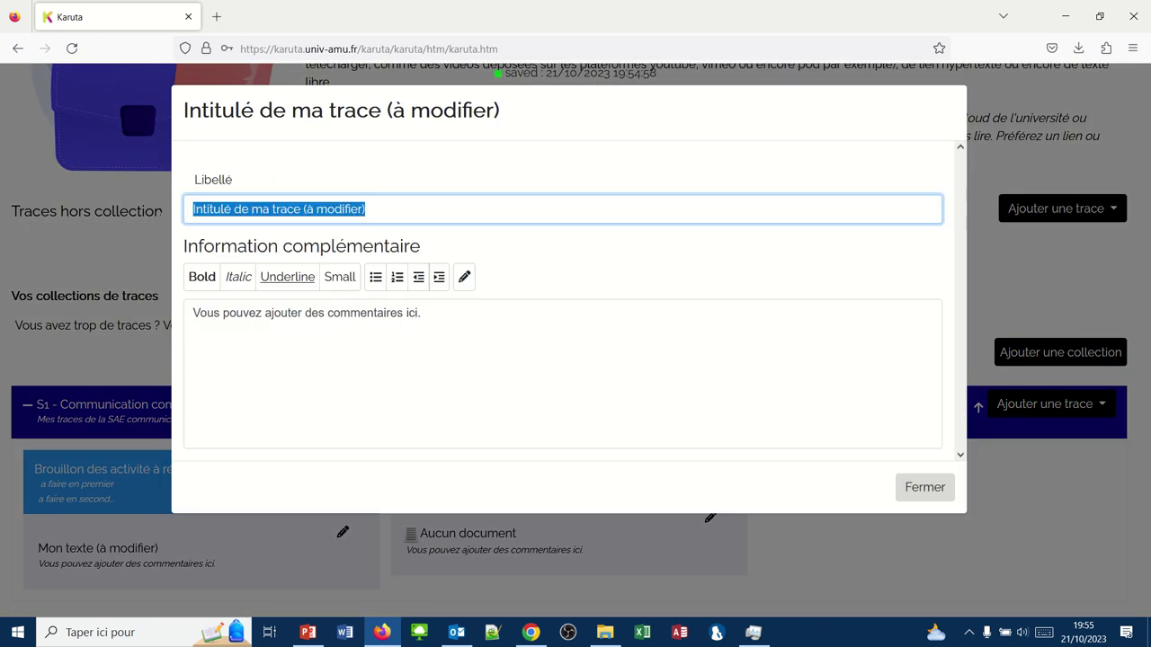
text(Mon )
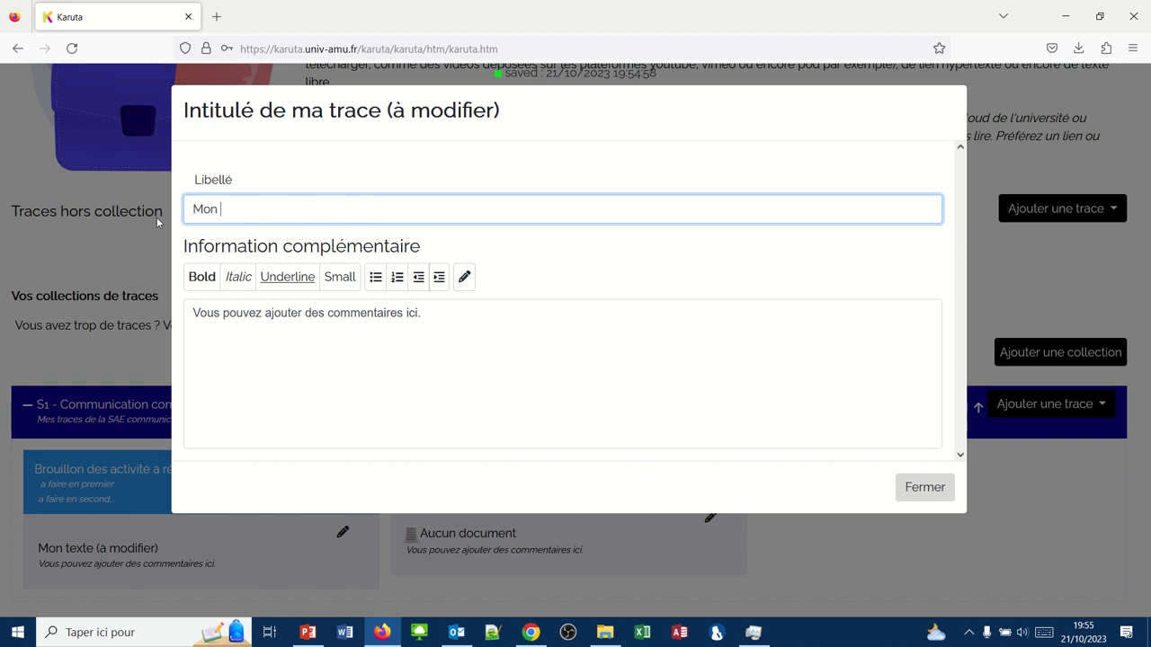
text(calcul de coût de la campag)
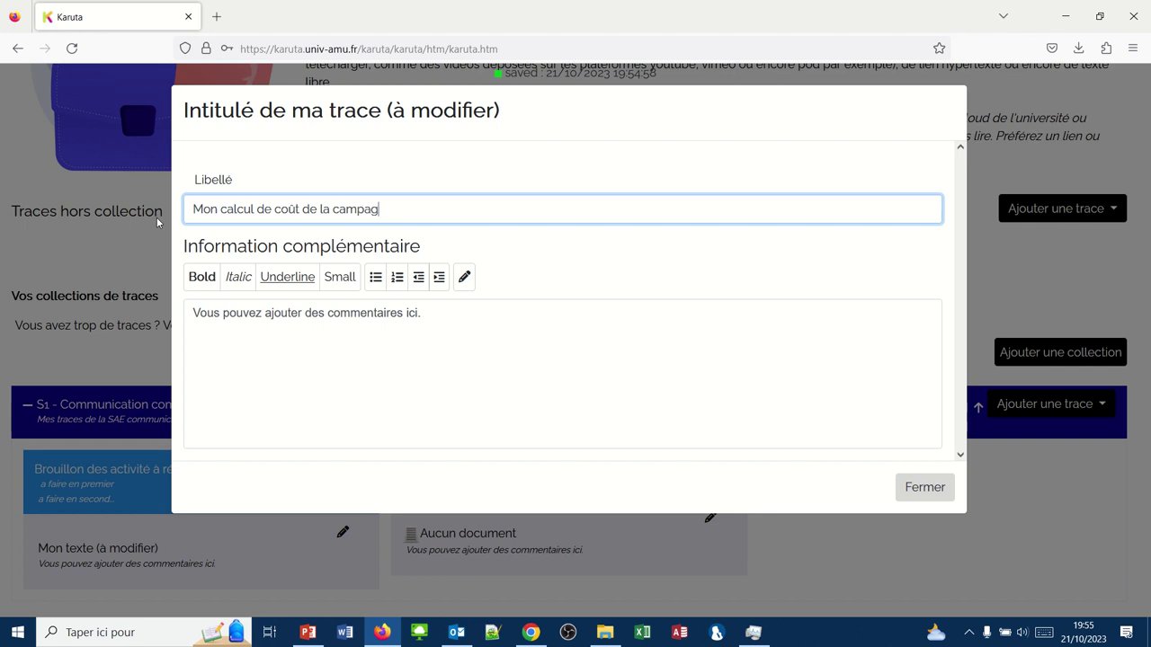
text(ne d'affichage)
- Replace the document trace's default comment with "Ce tableau me permet de comparer les tarifs de trois fournisseurs différents" and close the editor
click(225, 317)
drag(422, 315, 160, 302)
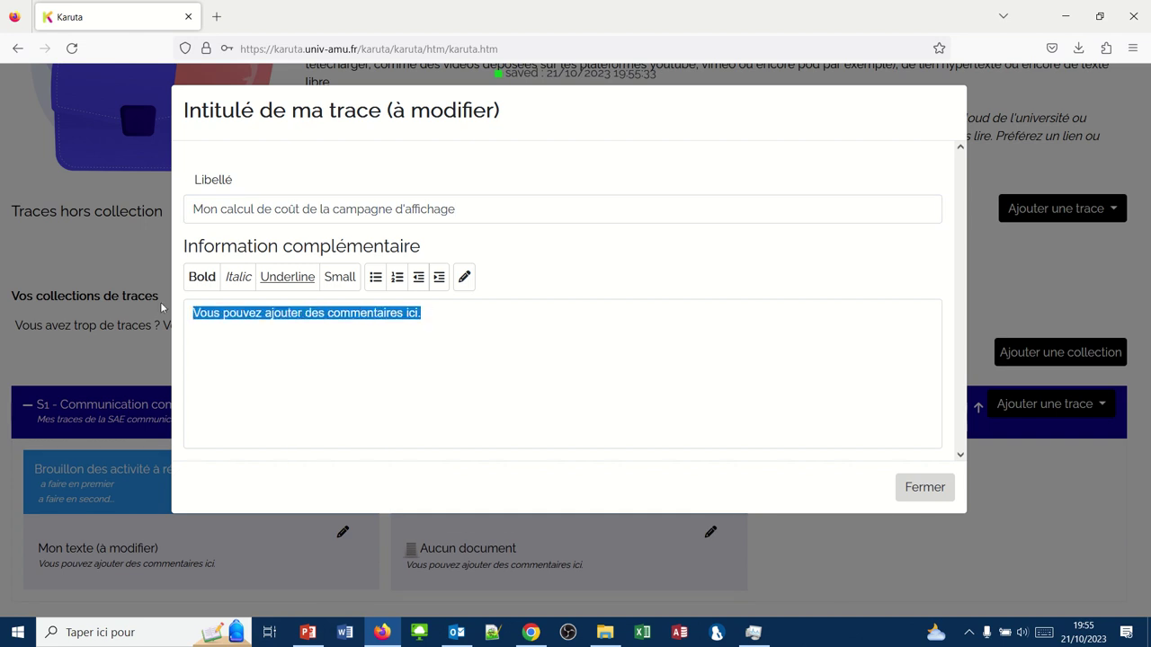
text(Ce tableau)
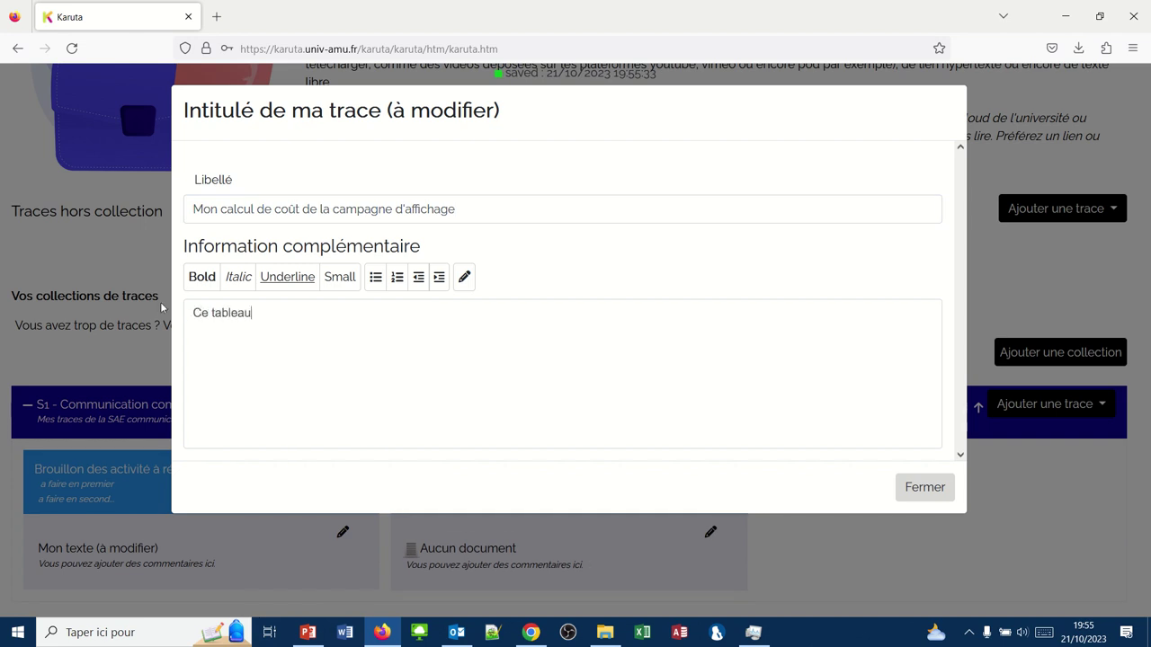
text( me permet de comp)
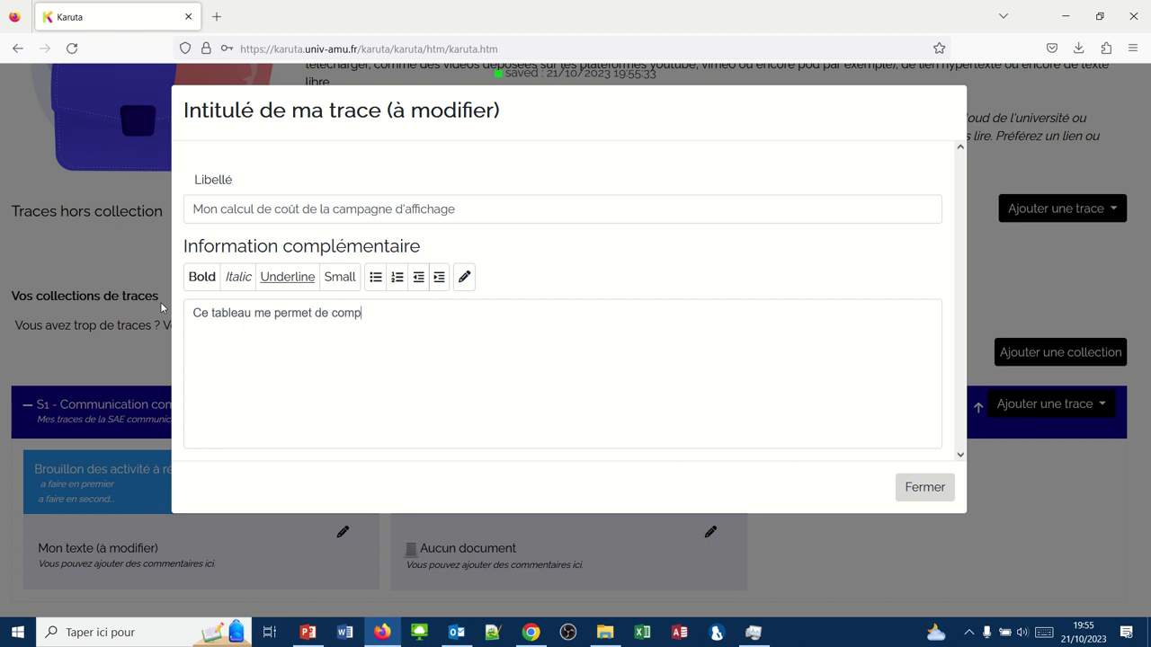
text(arer les tarifs de tr)
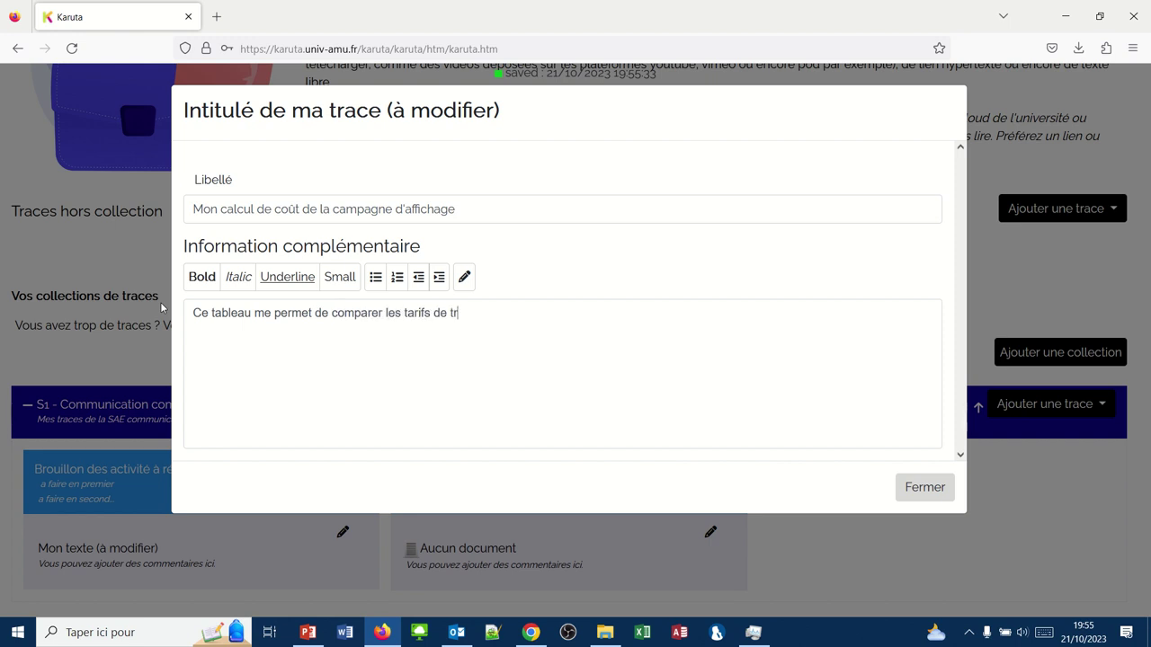
text(ois fournisseurs différents)
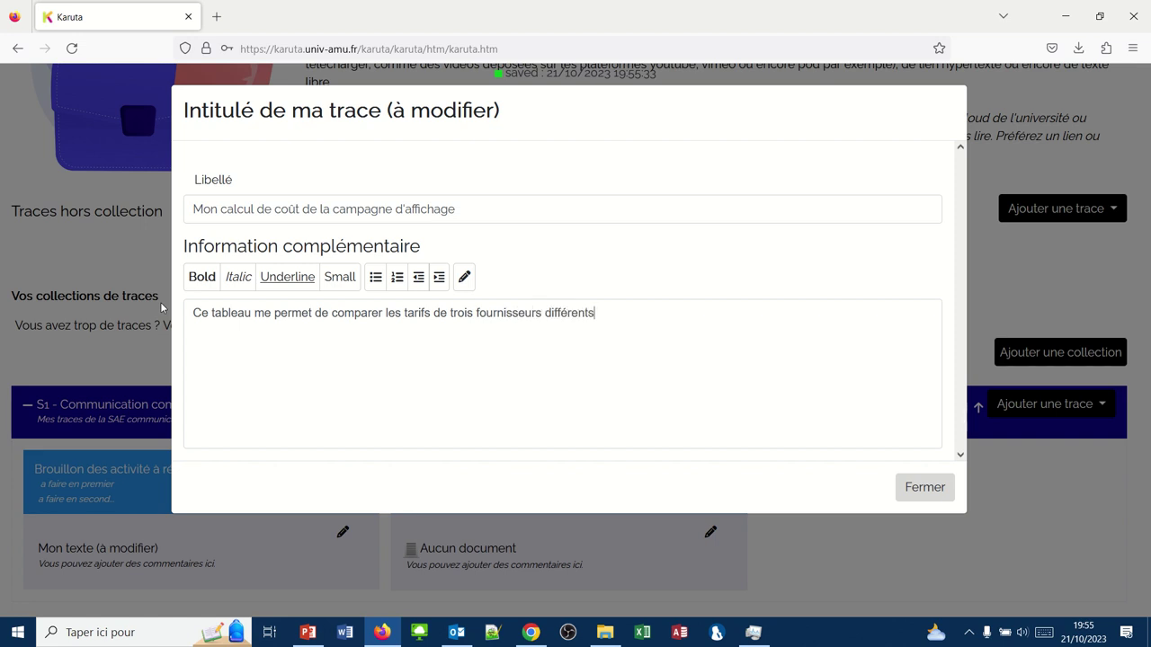
click(924, 488)
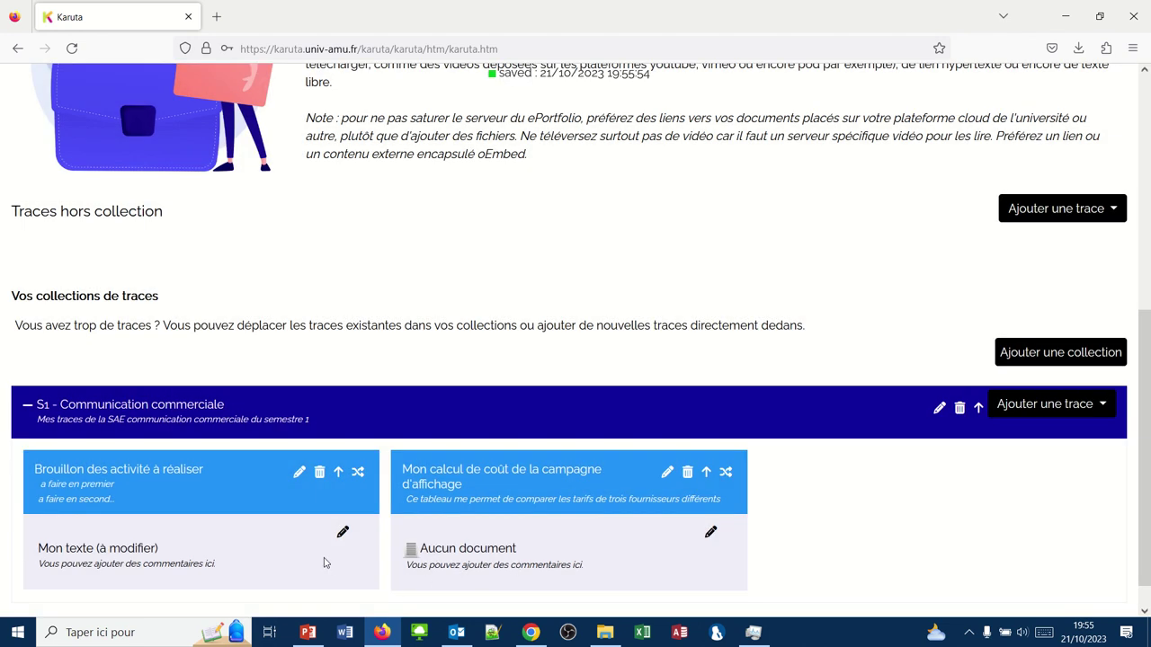
- Attach Copie de Contrôle des connaissances S1.xlsx from the Bureau folder to the document trace, then download it from its link
click(711, 533)
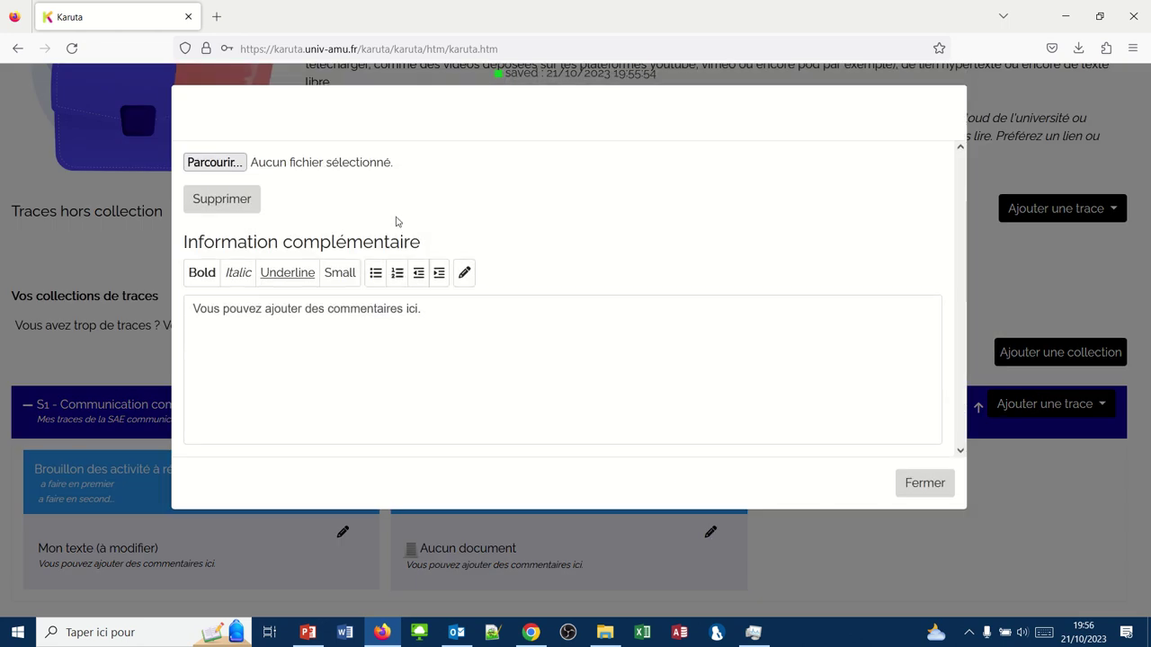
click(205, 166)
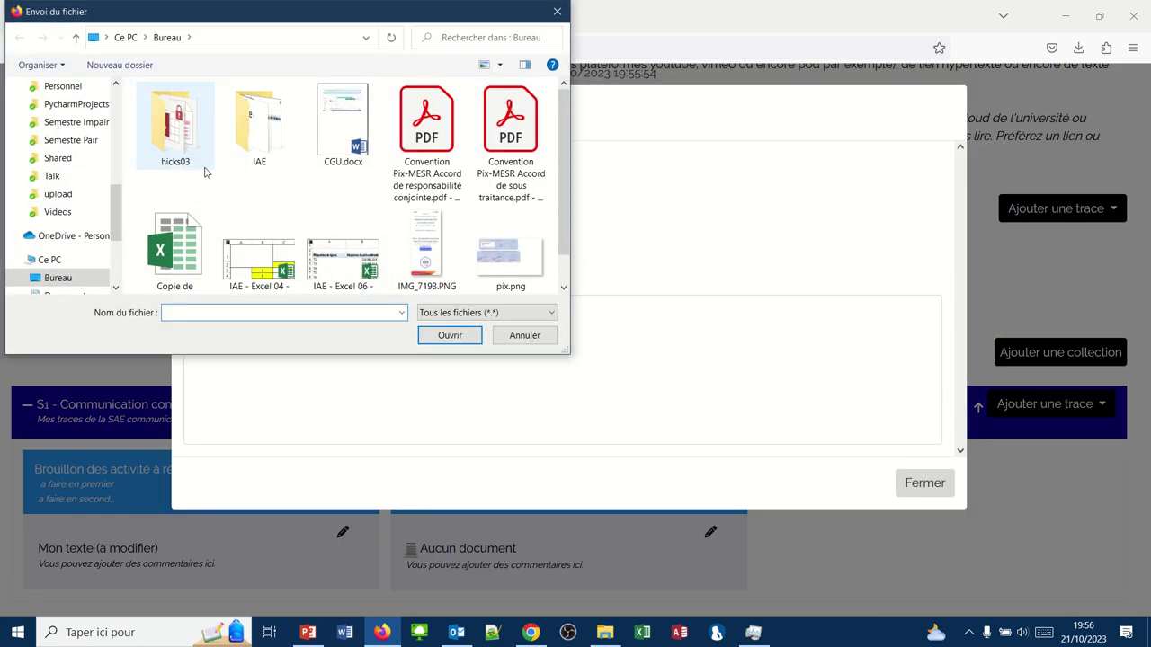
click(189, 259)
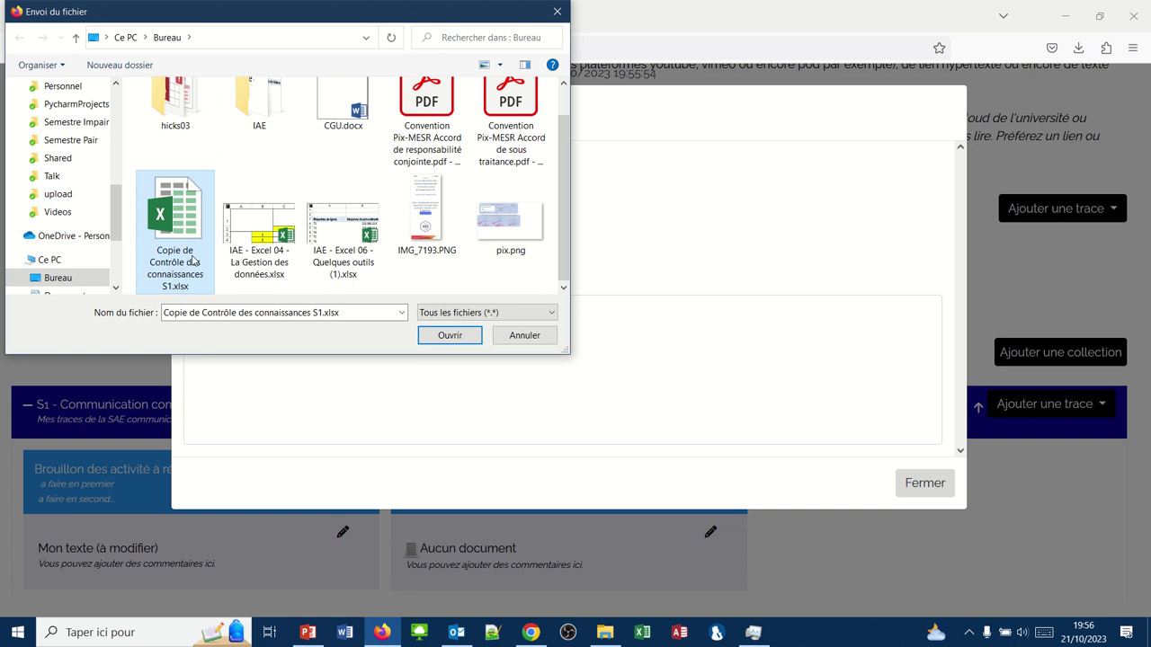
click(420, 339)
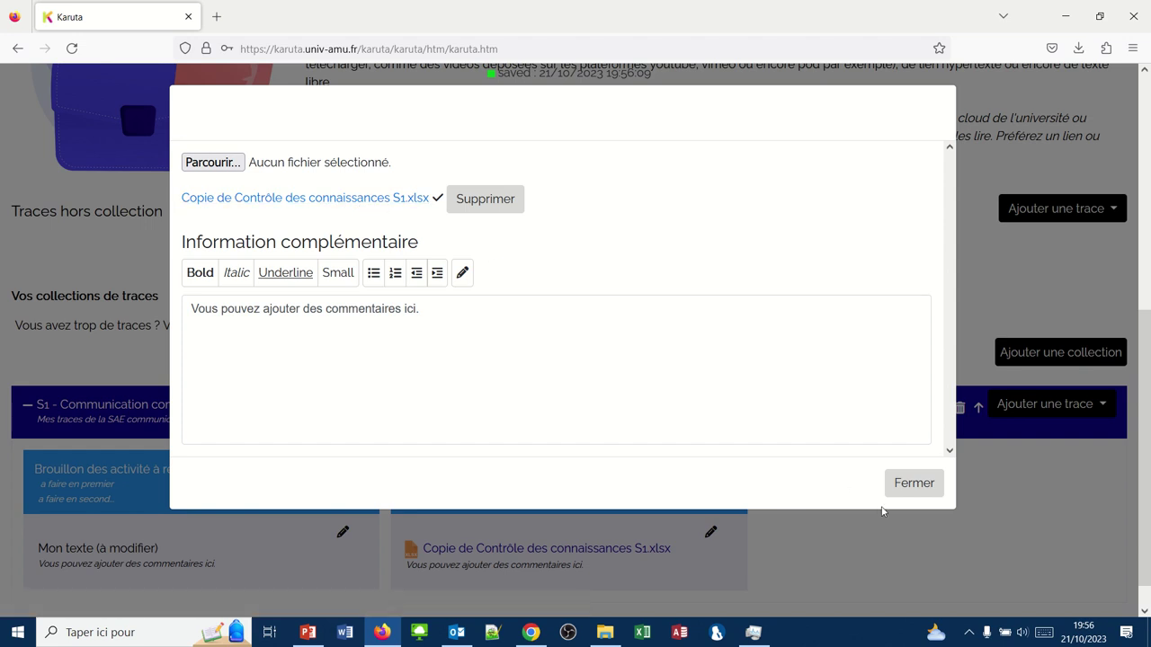
click(913, 485)
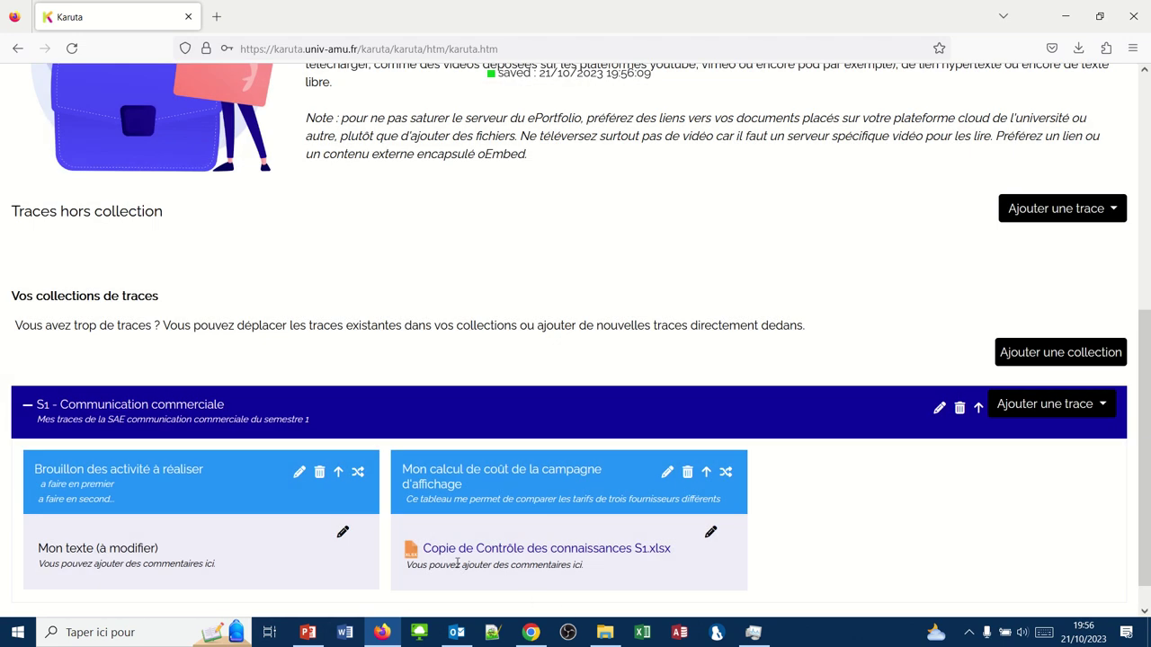
click(516, 549)
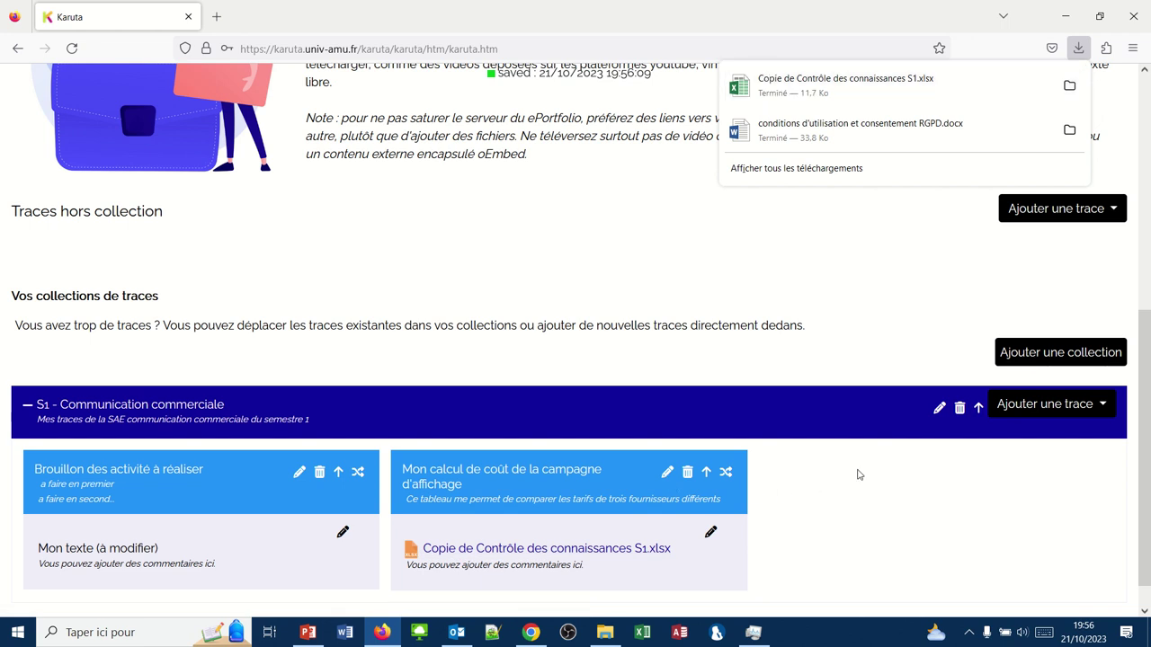
- Add a hyperlink trace to the S1 - Communication commerciale collection
click(1014, 406)
click(1013, 406)
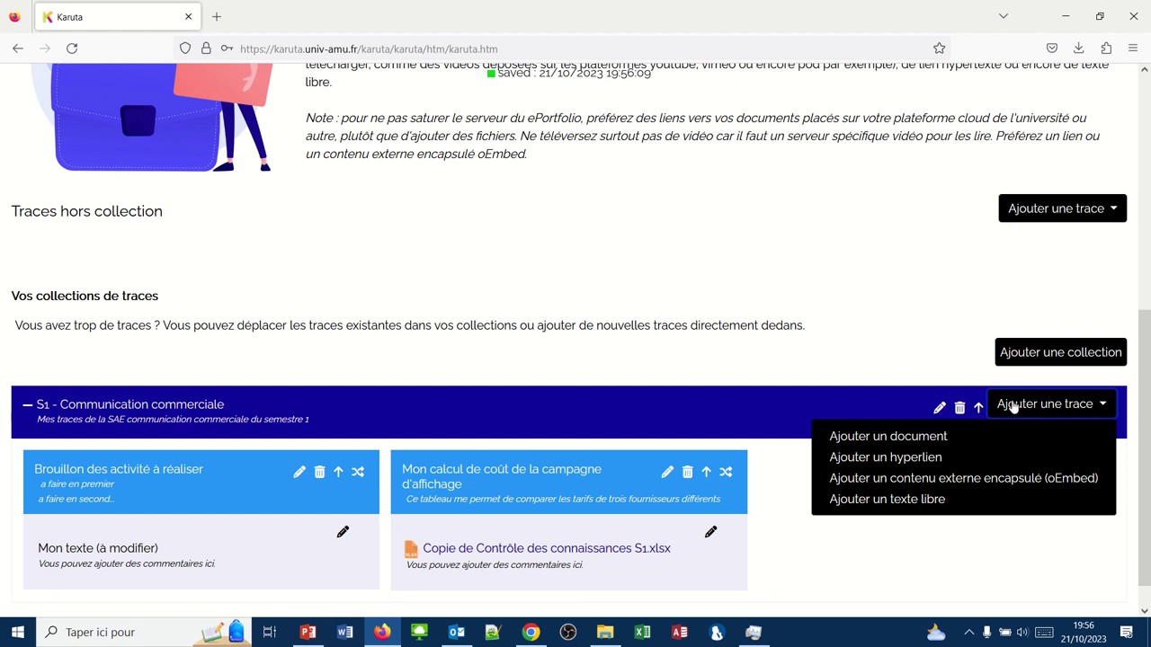
click(937, 458)
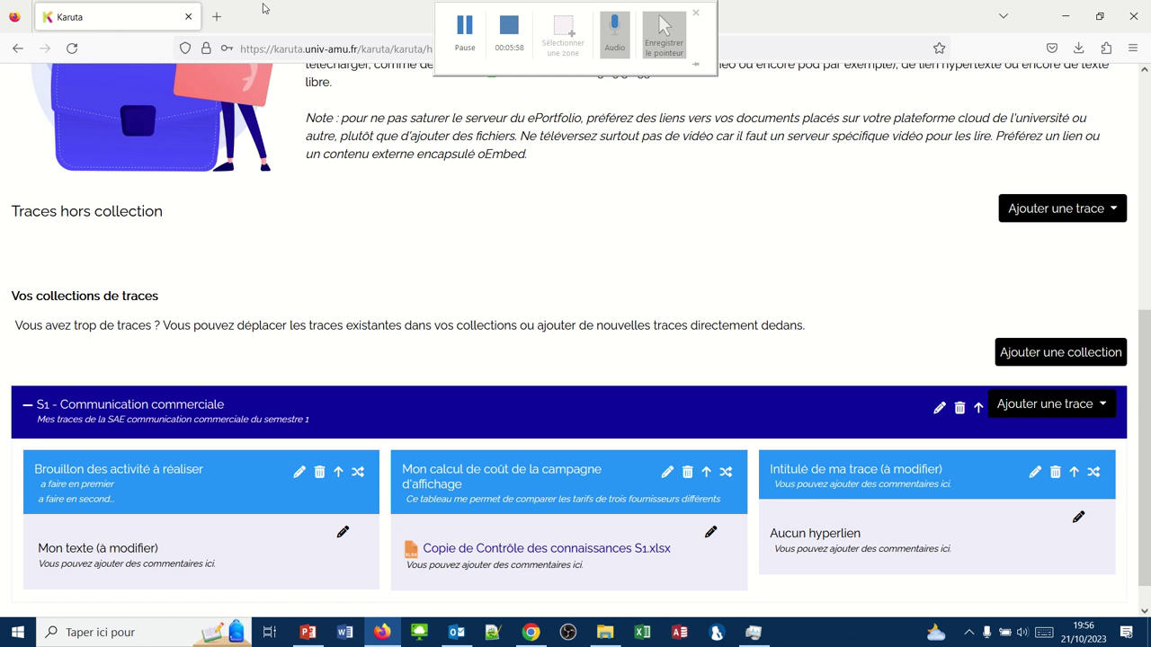
- Open studycuisineaix.wordpress.com in a new browser tab and copy the site's address
click(217, 17)
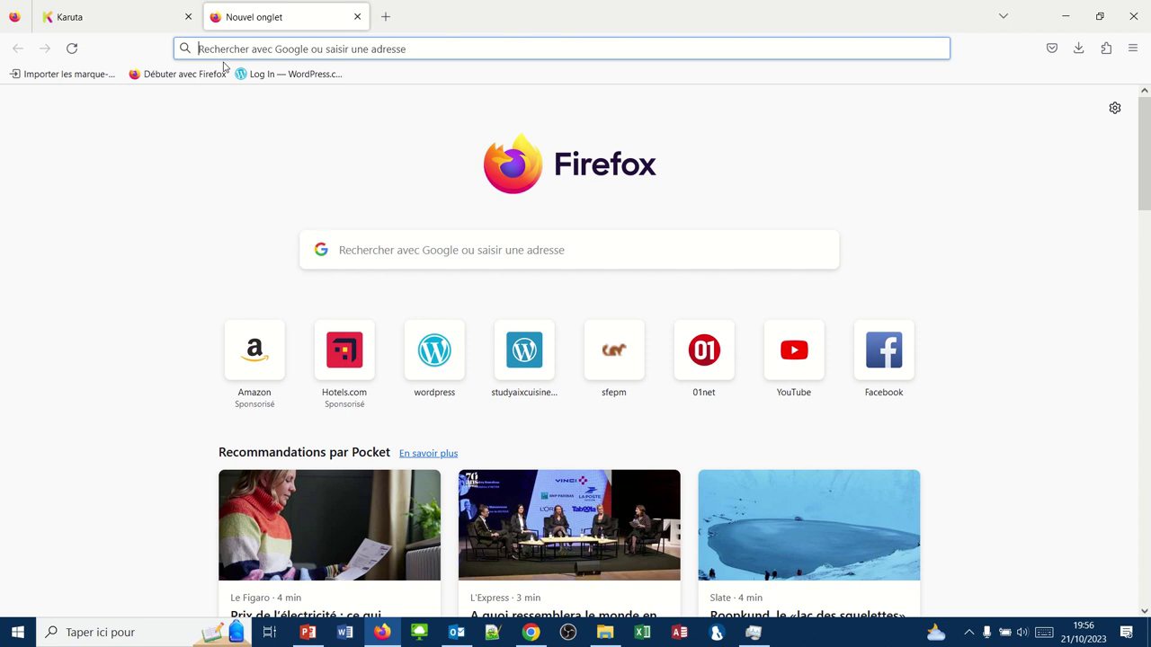
text(s)
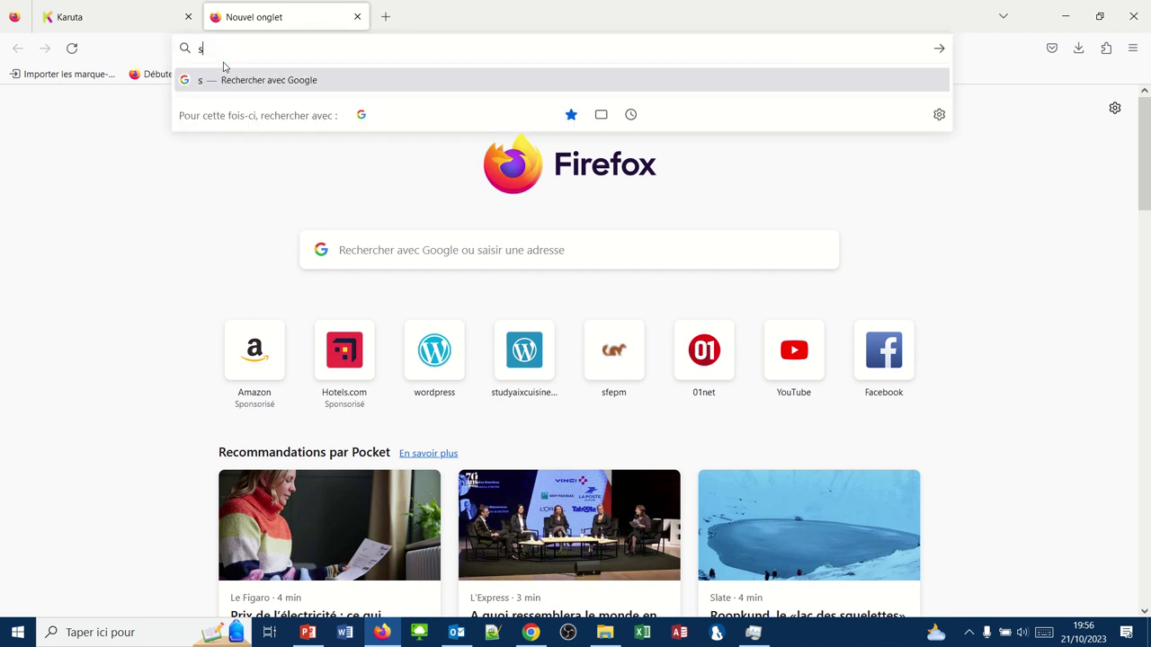
text(tudysc)
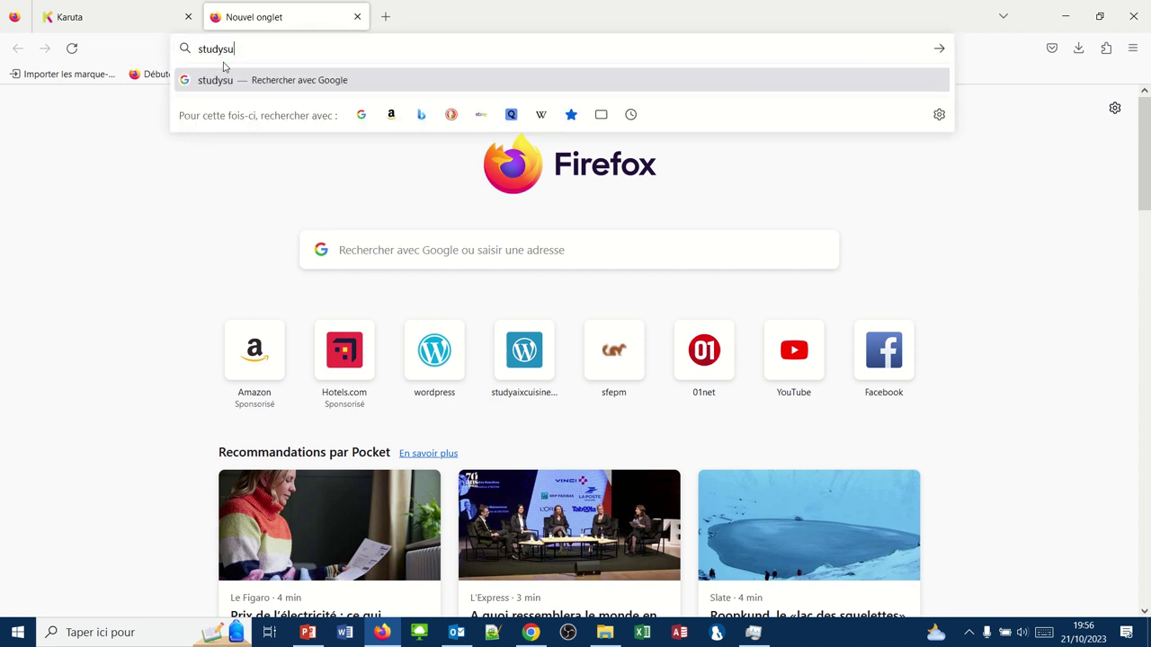
key(BackSpace)
key(BackSpace)
text(cuisine)
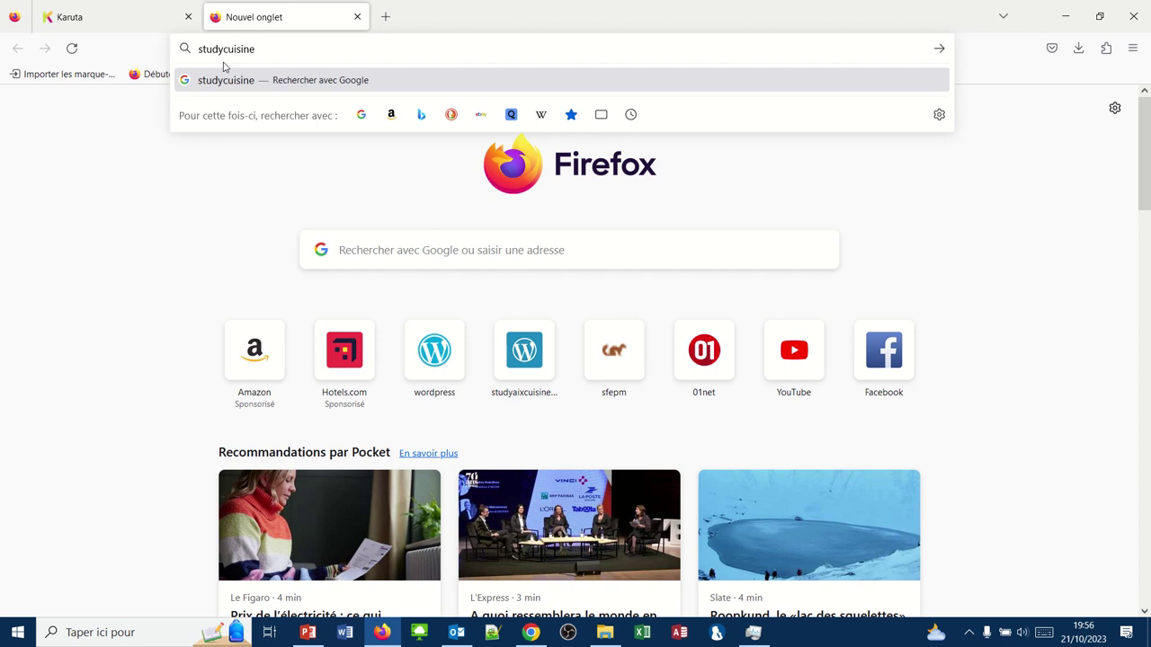
text(ais)
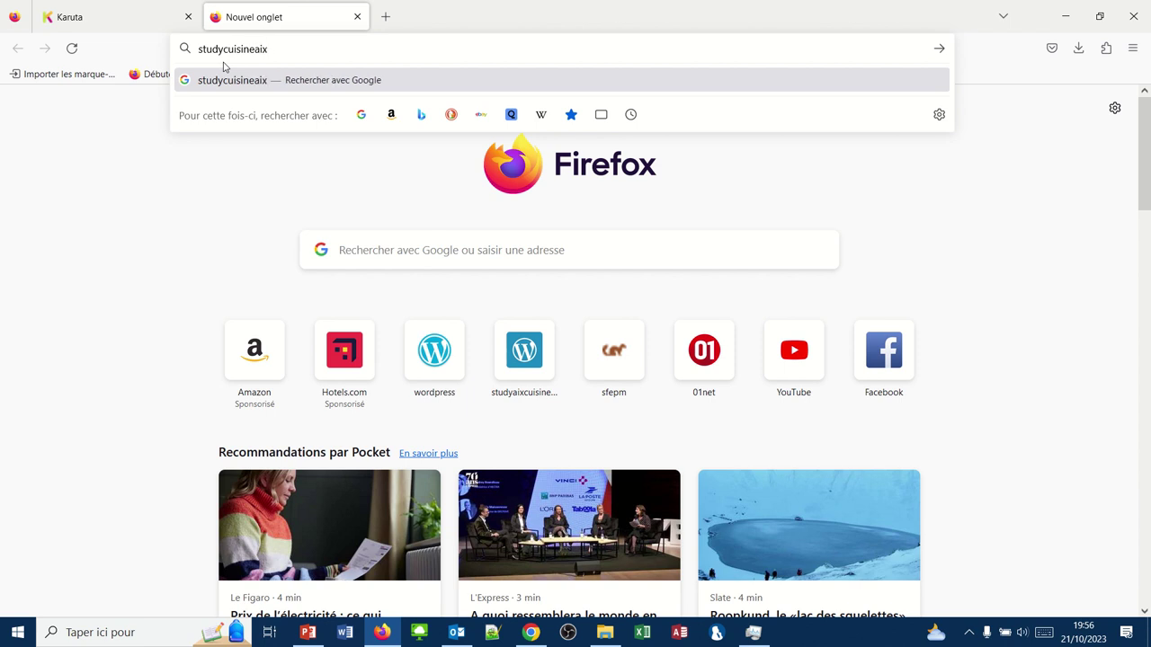
text(x.wordp)
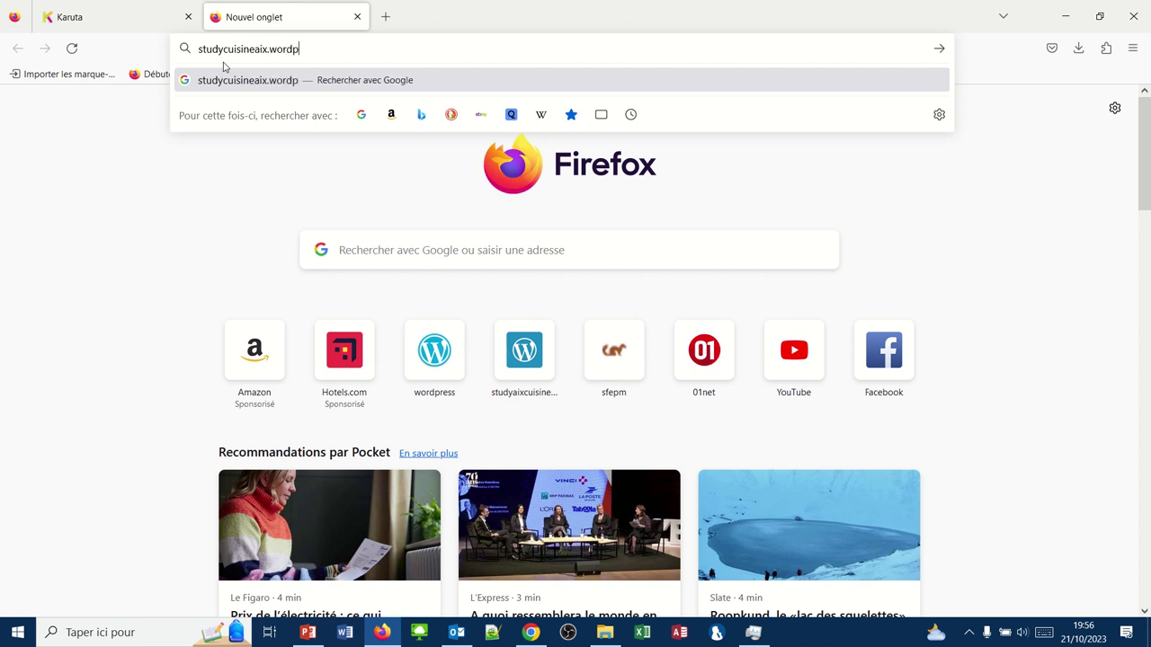
text(ress.com)
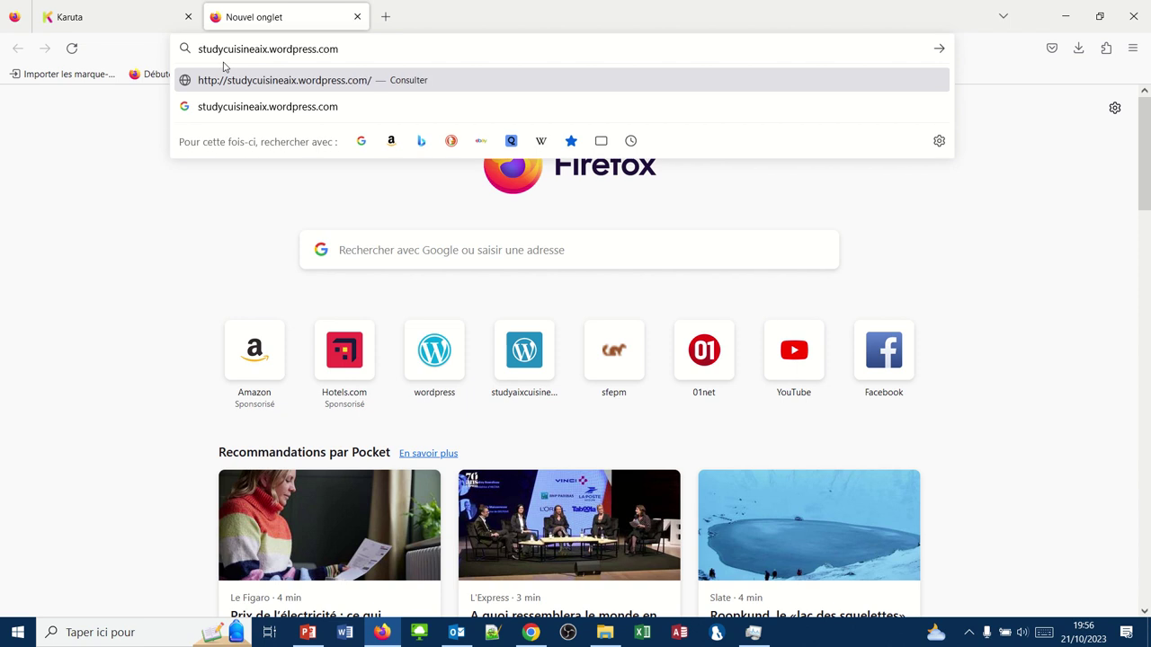
key(Return)
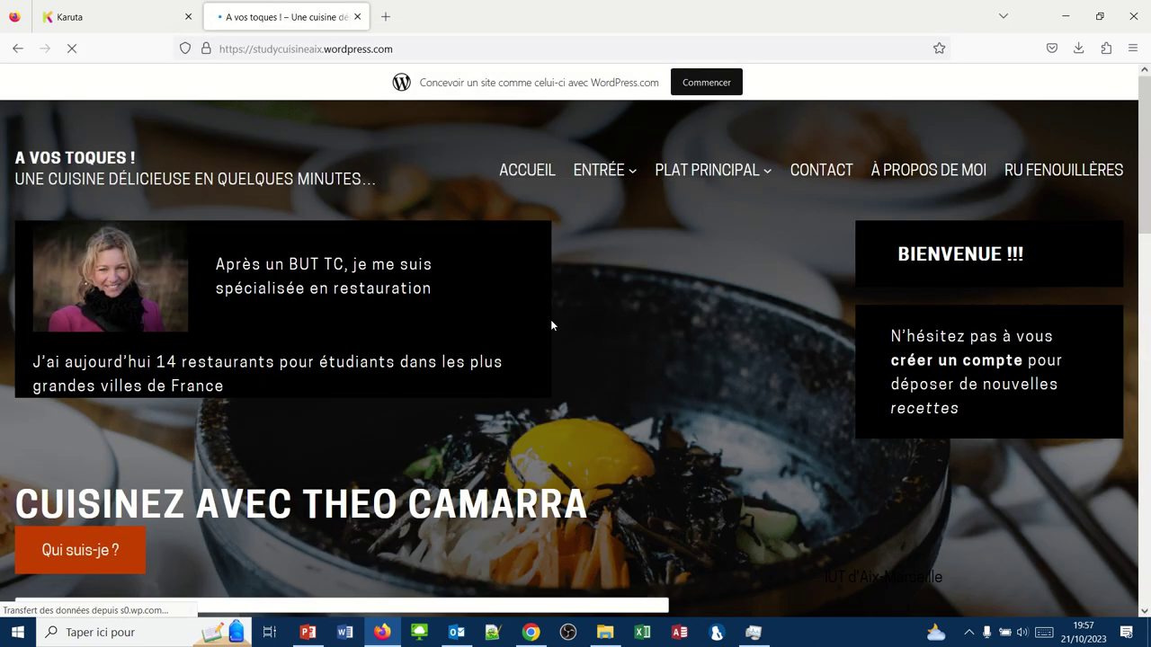
scroll(681, 382, down, 2)
scroll(680, 382, up, 2)
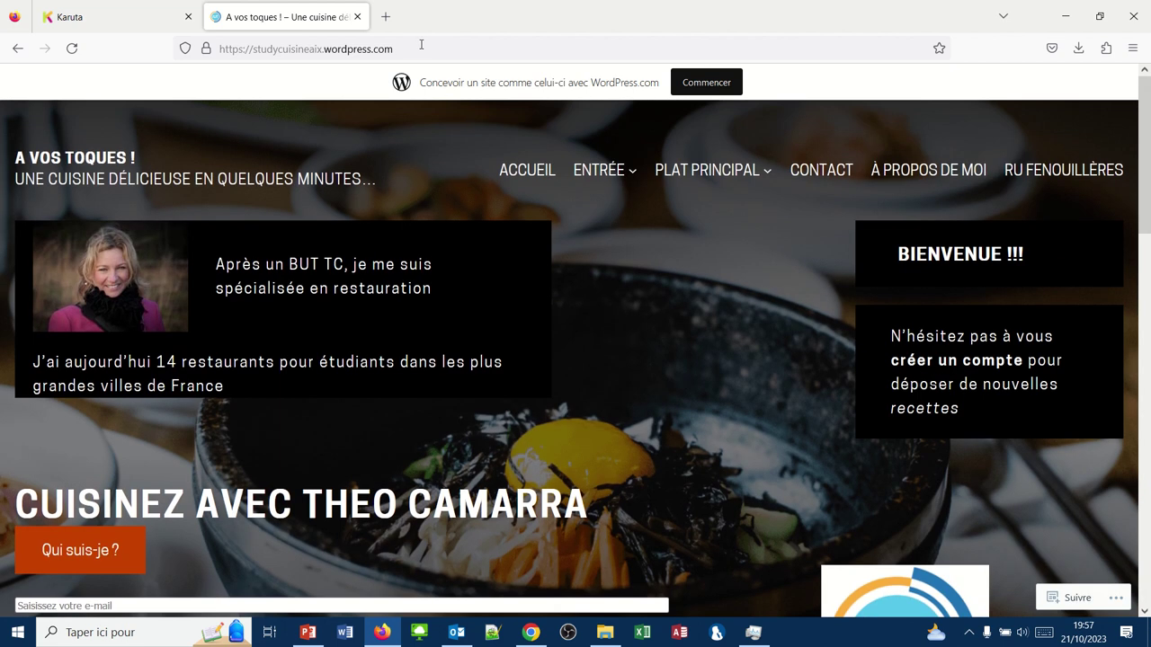
drag(419, 46, 204, 30)
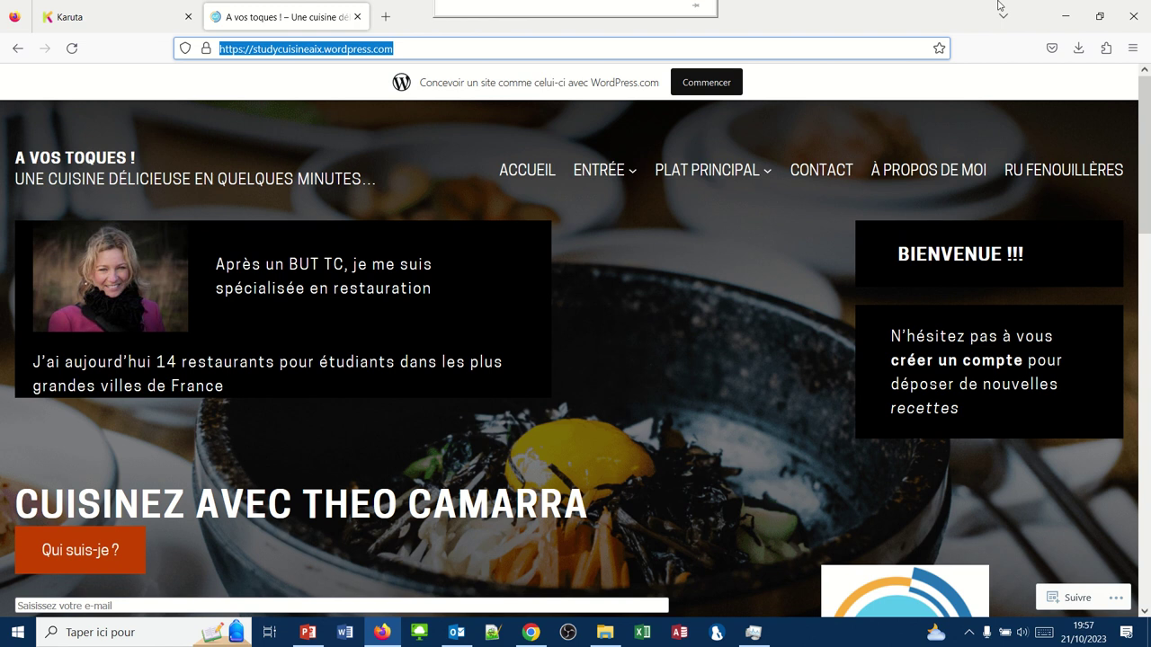
click(1067, 16)
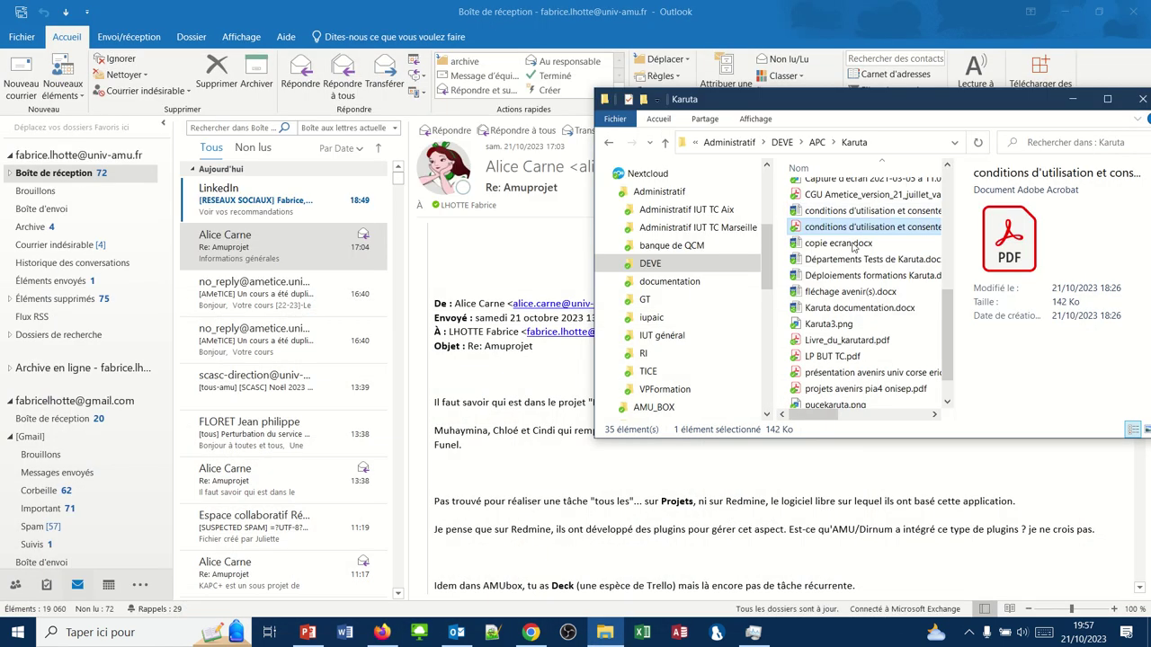
click(457, 634)
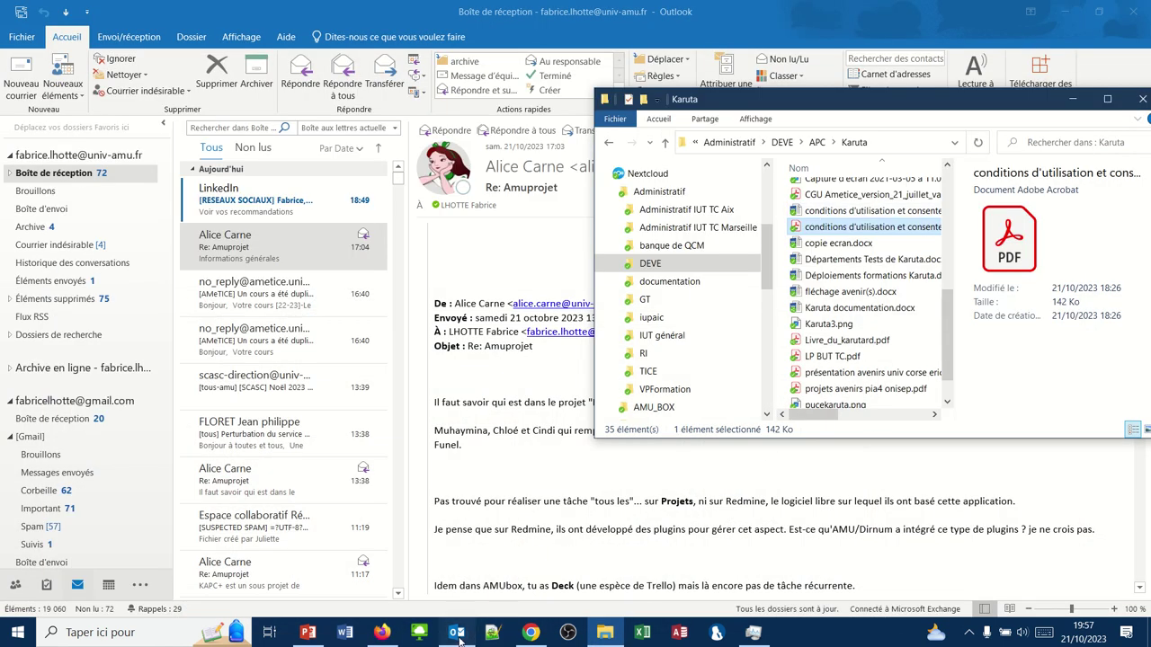
click(382, 633)
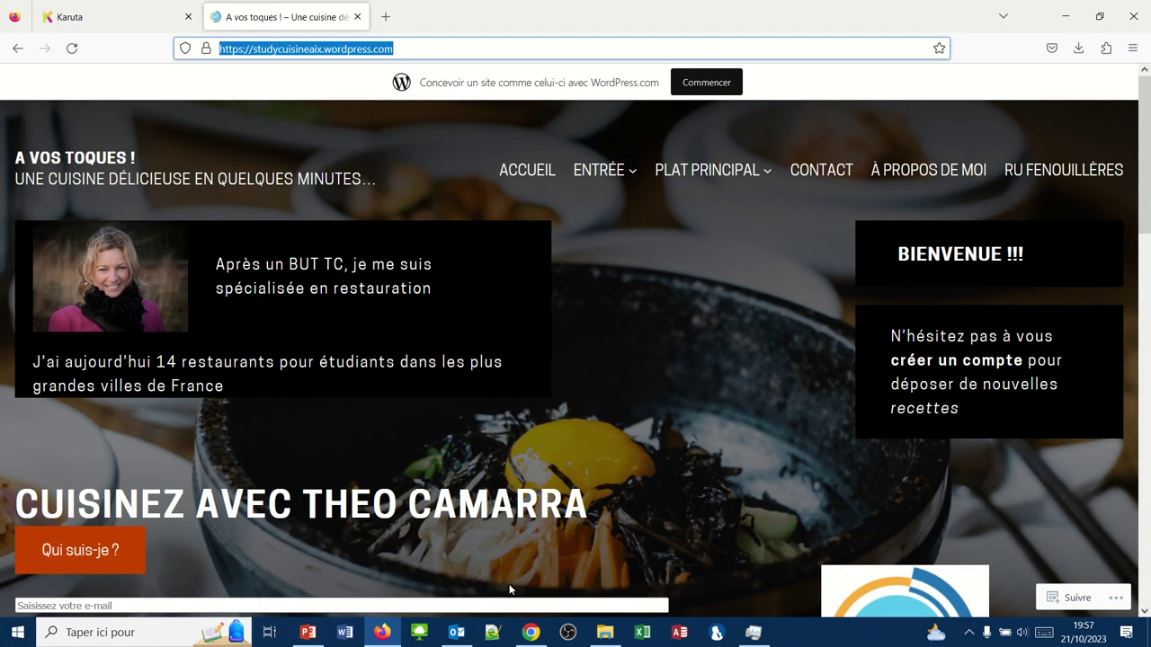
- Return to the Karuta page and title the new hyperlink trace "Le site web studycuisineaix.wordpress.com"
click(144, 10)
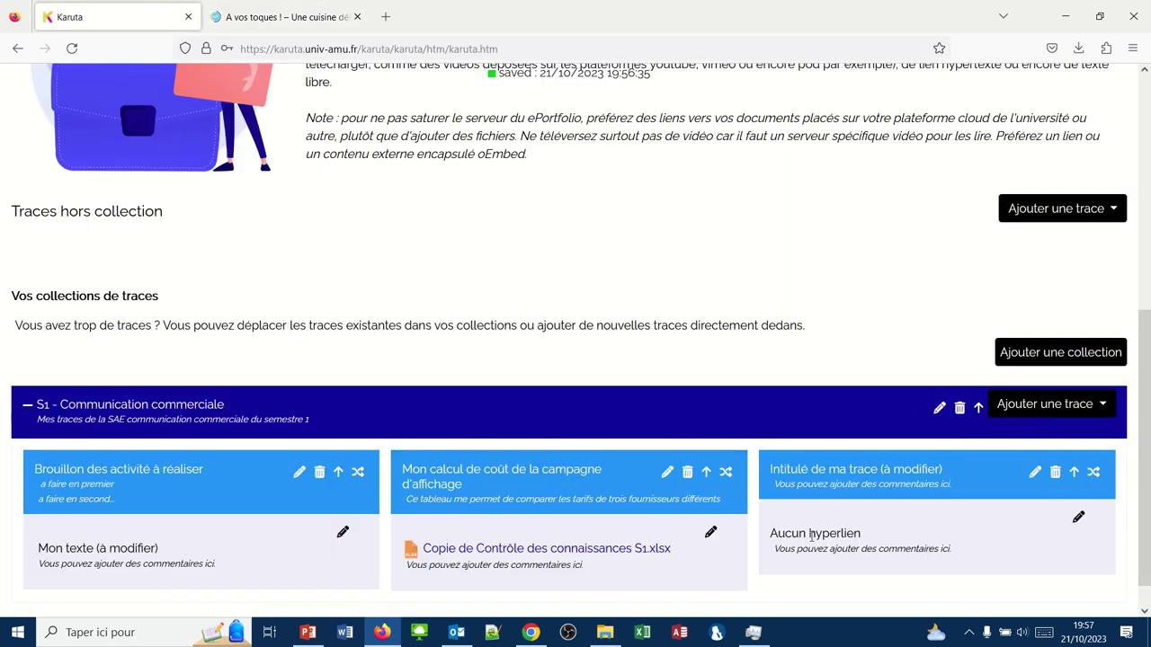
click(1035, 472)
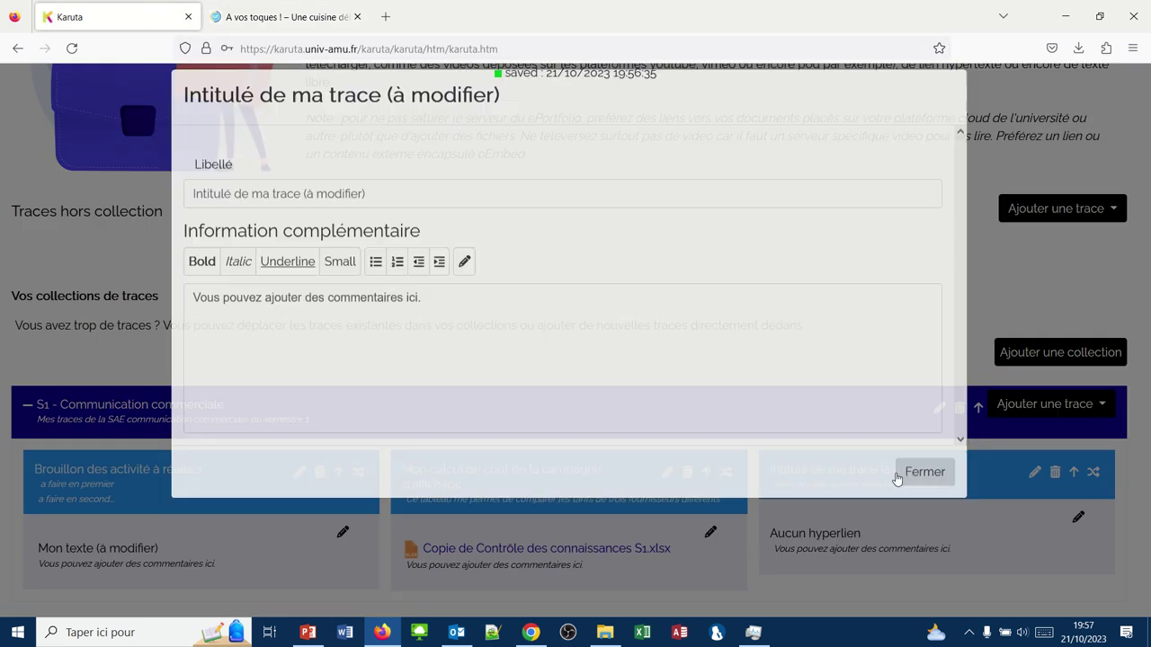
drag(367, 208, 147, 211)
text(M)
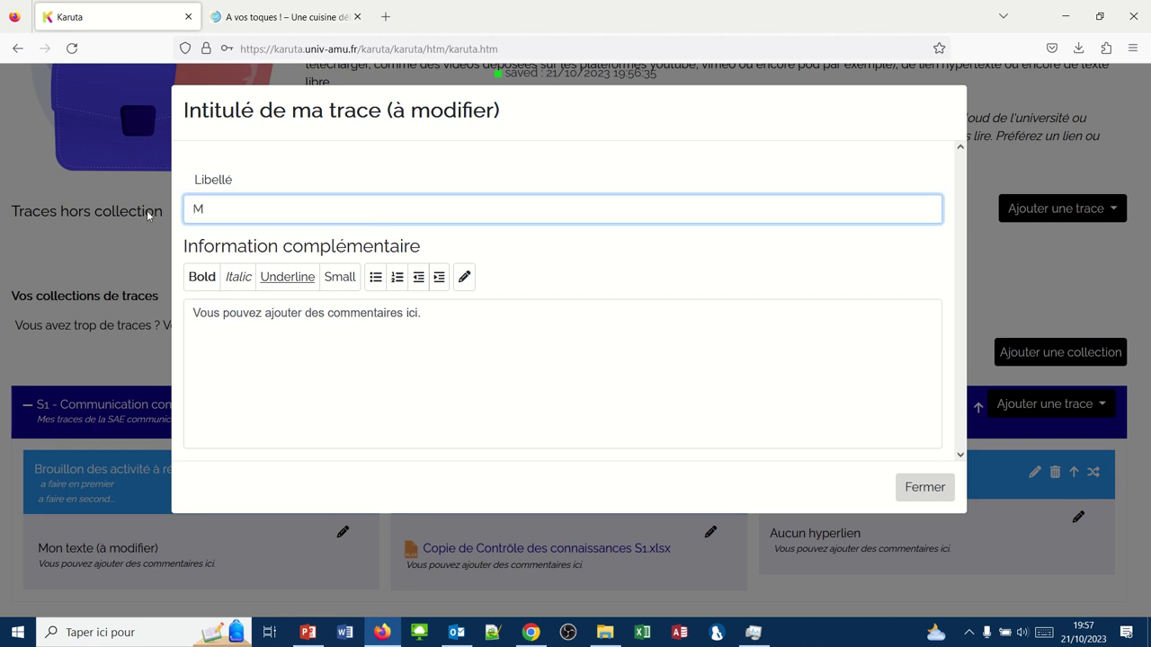
text(on)
key(BackSpace)
key(BackSpace)
key(BackSpace)
text(Le site web studycui)
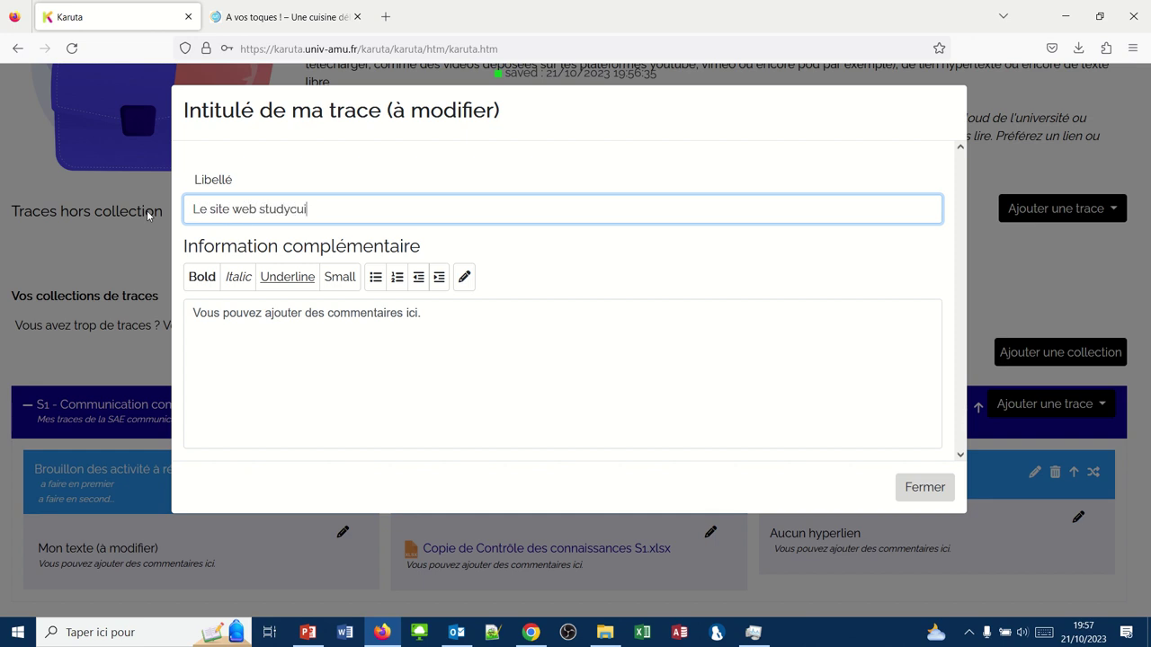
text(sineaix.wordpress.com)
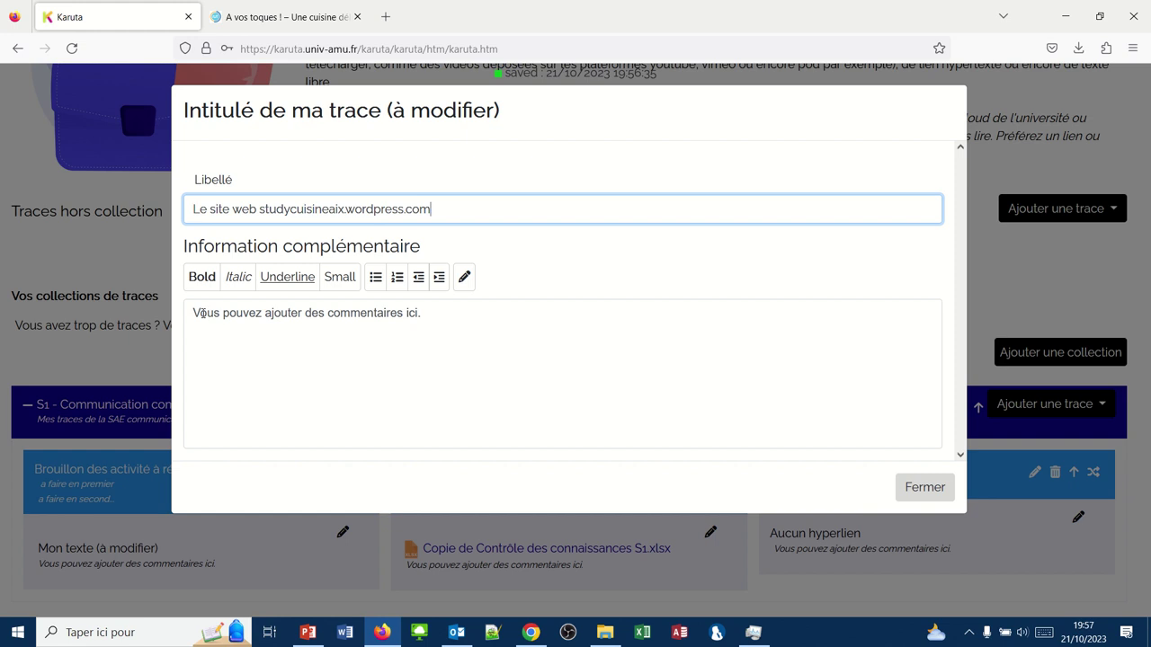
- Replace the hyperlink trace's default comment with "Dans le cadre de ma SAE j'ai été...." and close the editor
drag(419, 314, 154, 298)
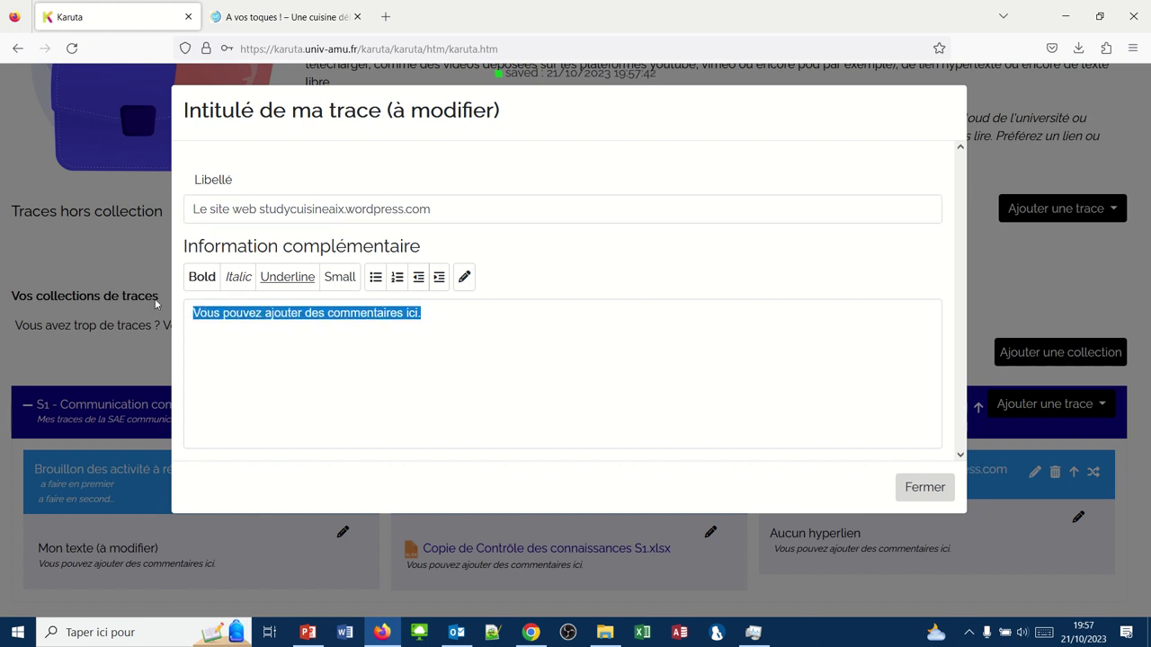
text(Dans le ca)
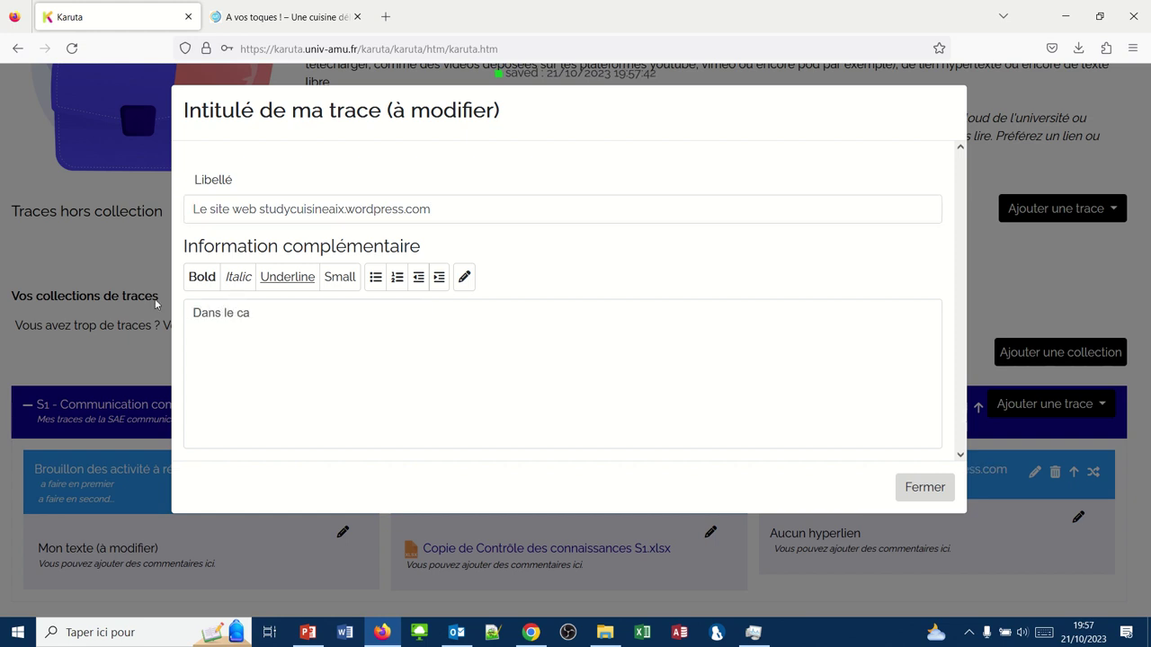
text(dre de ma SAE j'ai été....)
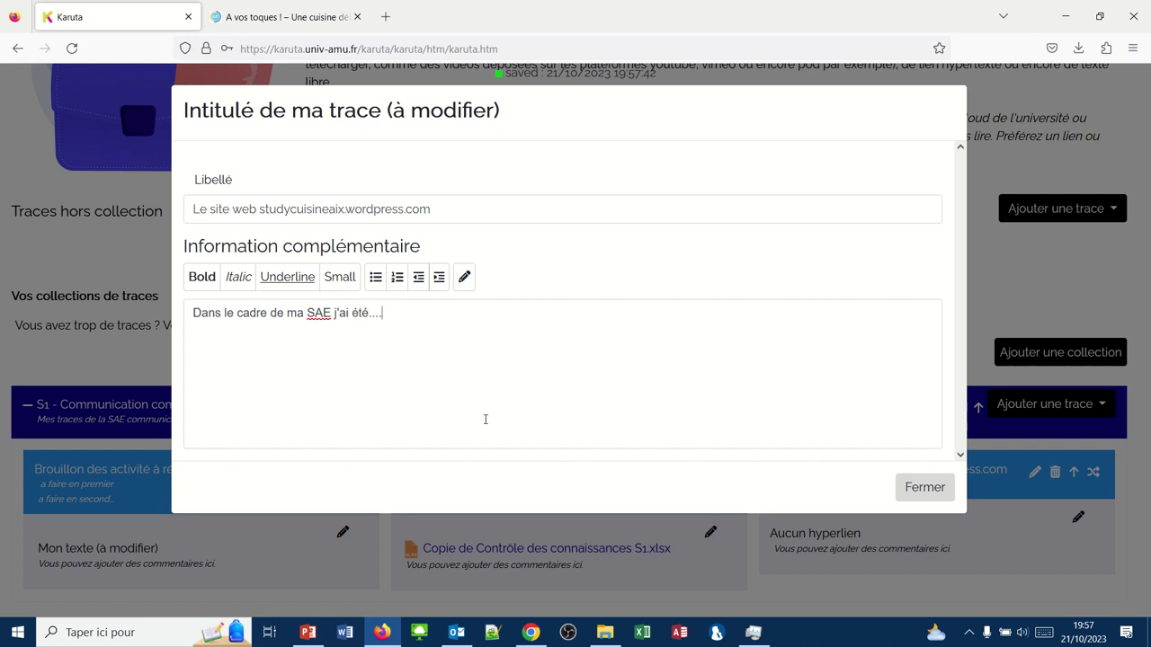
click(938, 498)
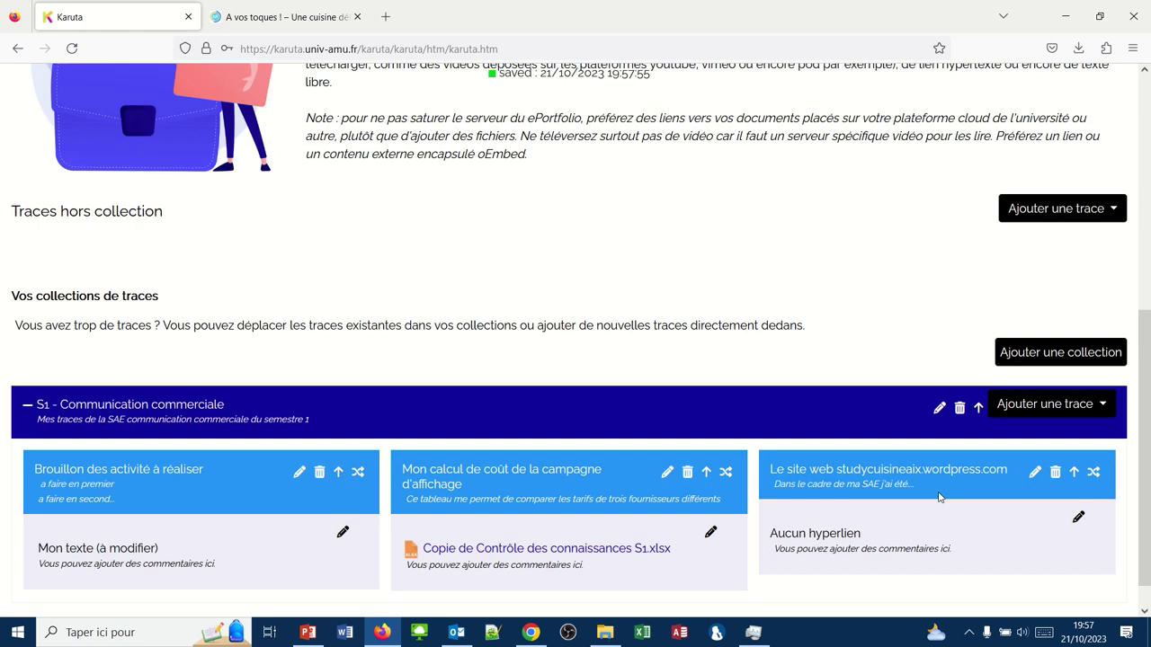
click(1078, 518)
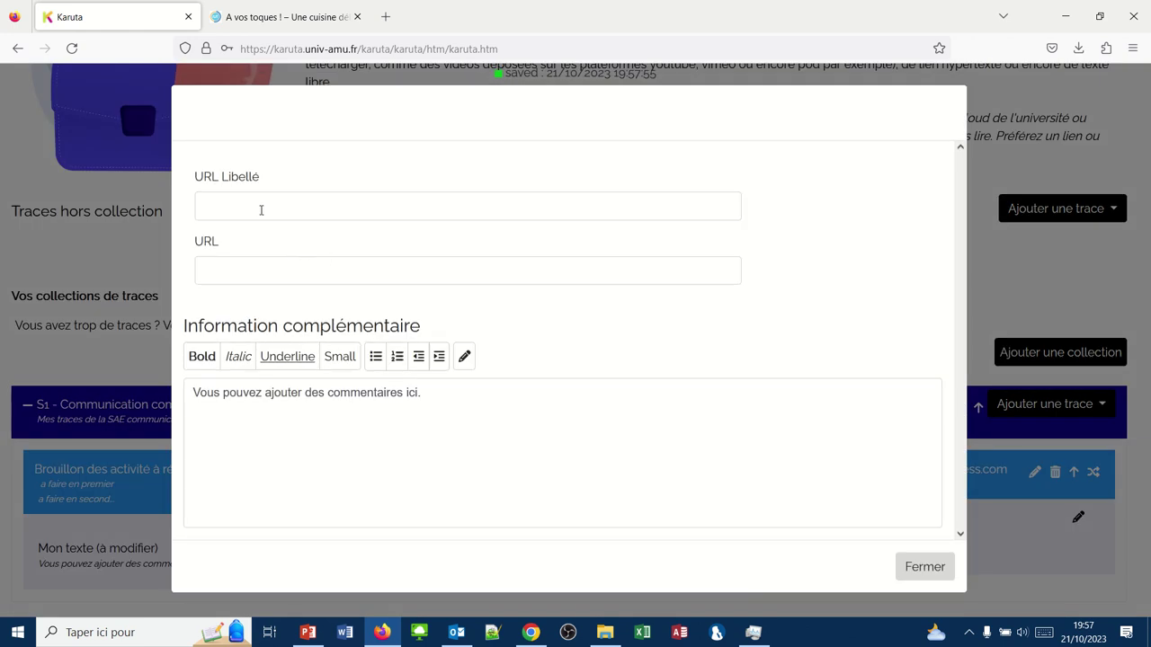
click(259, 207)
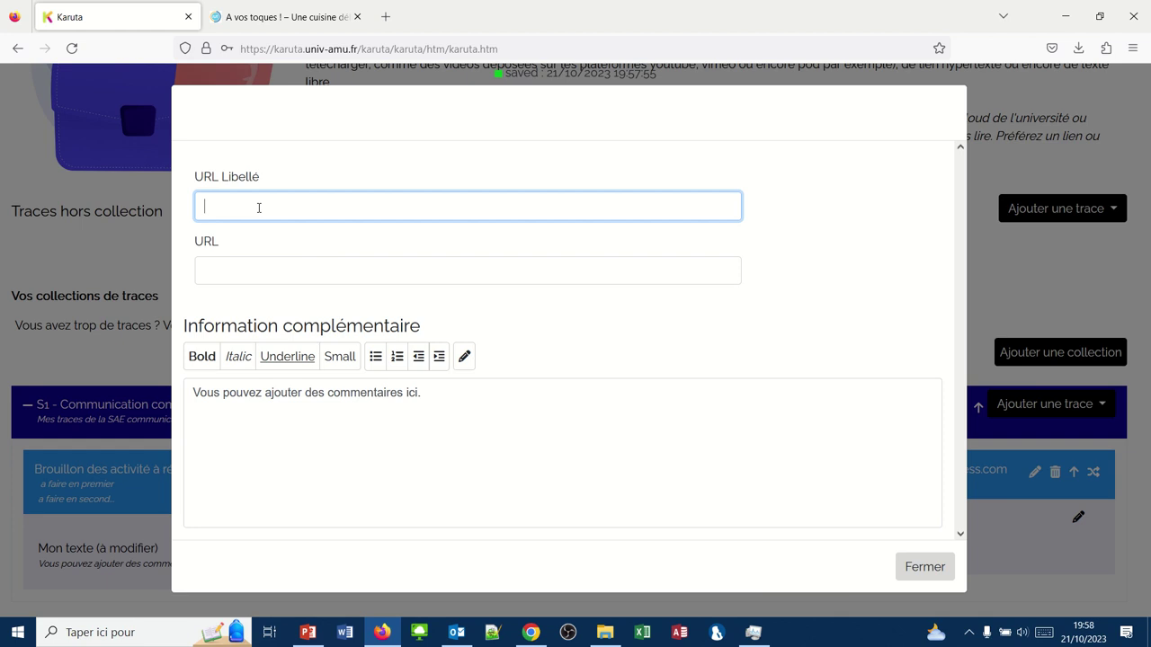
text(Mon site web)
click(250, 263)
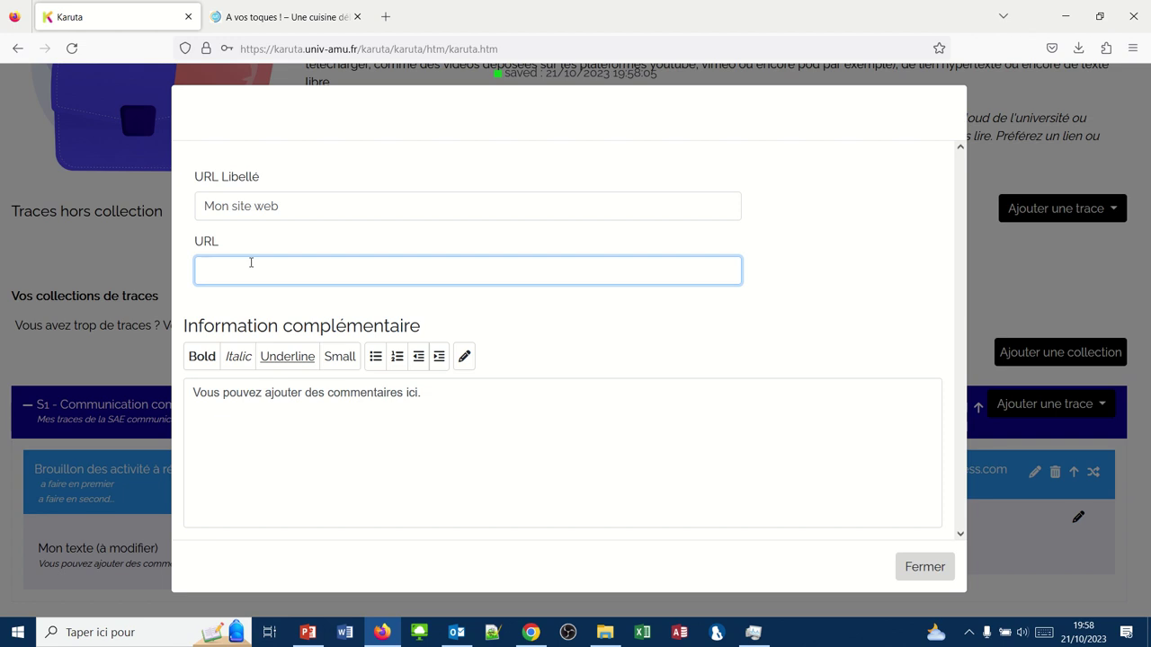
text(https://studycuisineaix.wordpress.com/)
- Replace the link's default comment with "Site web réalisé dans le cadre de la SAE du semestre 1 en communication commerciale" and close the editor
drag(290, 394, 99, 388)
click(443, 403)
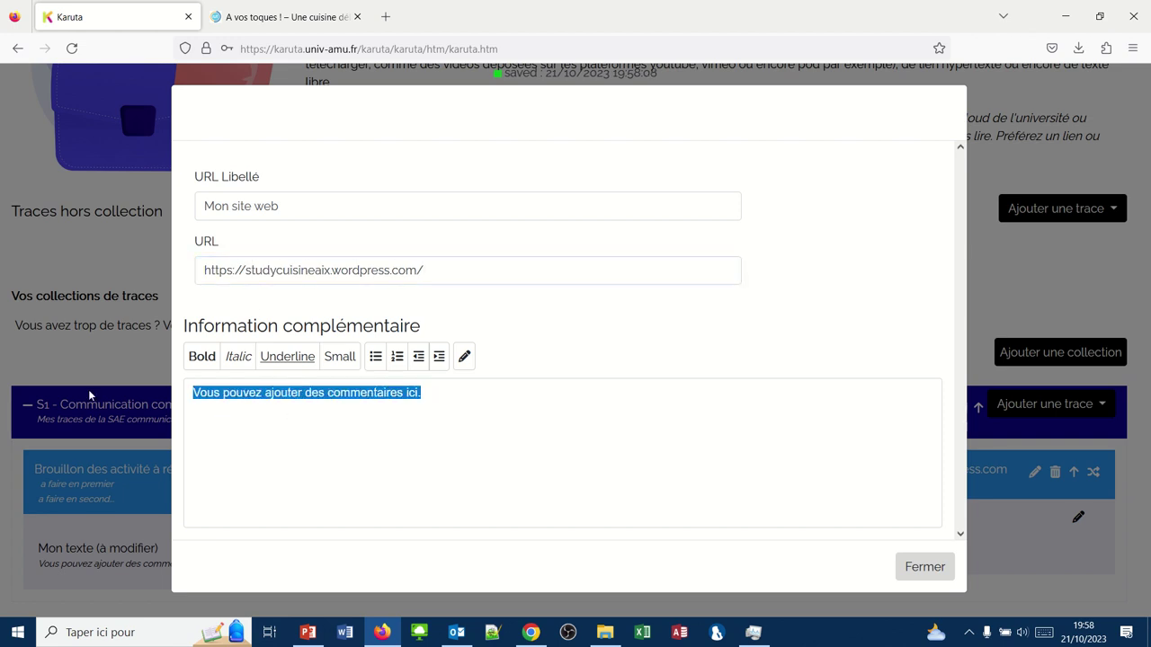
text(Site we)
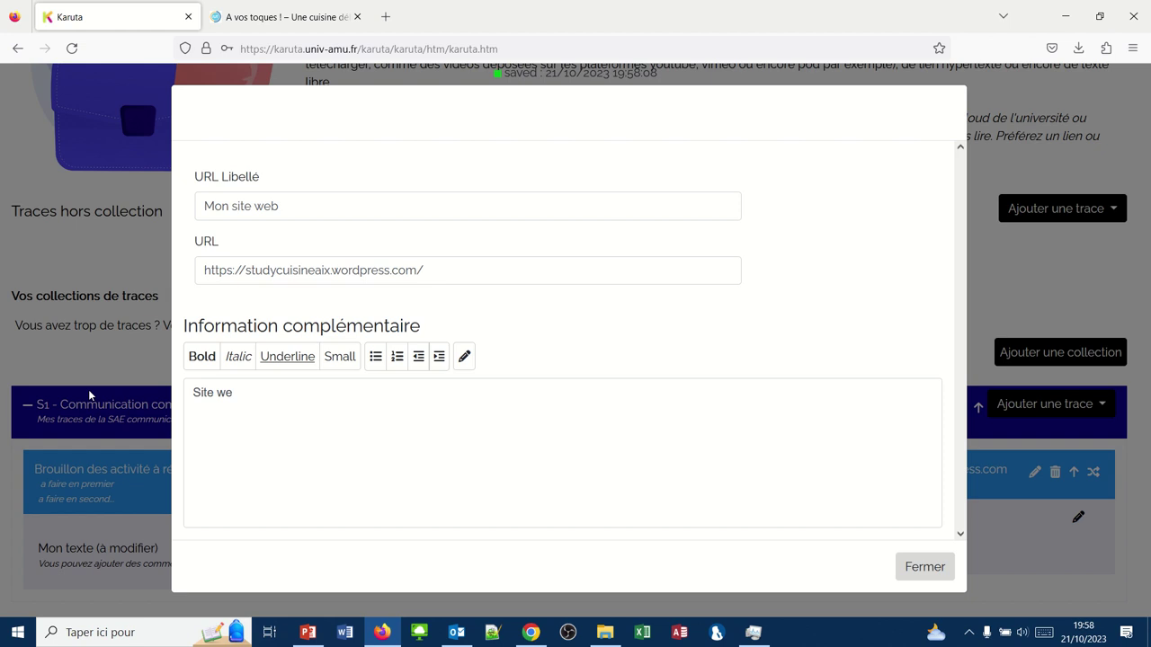
text(b réalisé ans le)
key(BackSpace)
key(BackSpace)
key(BackSpace)
key(BackSpace)
key(BackSpace)
key(BackSpace)
text(dans le cadre de la)
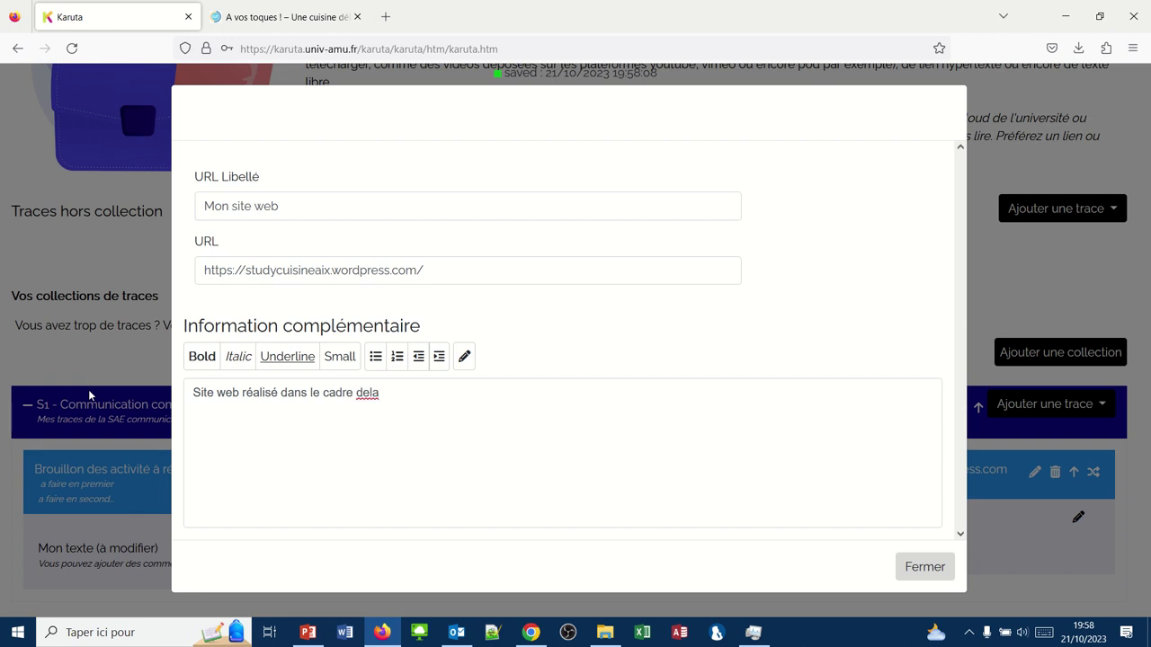
key(BackSpace)
key(BackSpace)
text(la SAE du semestr)
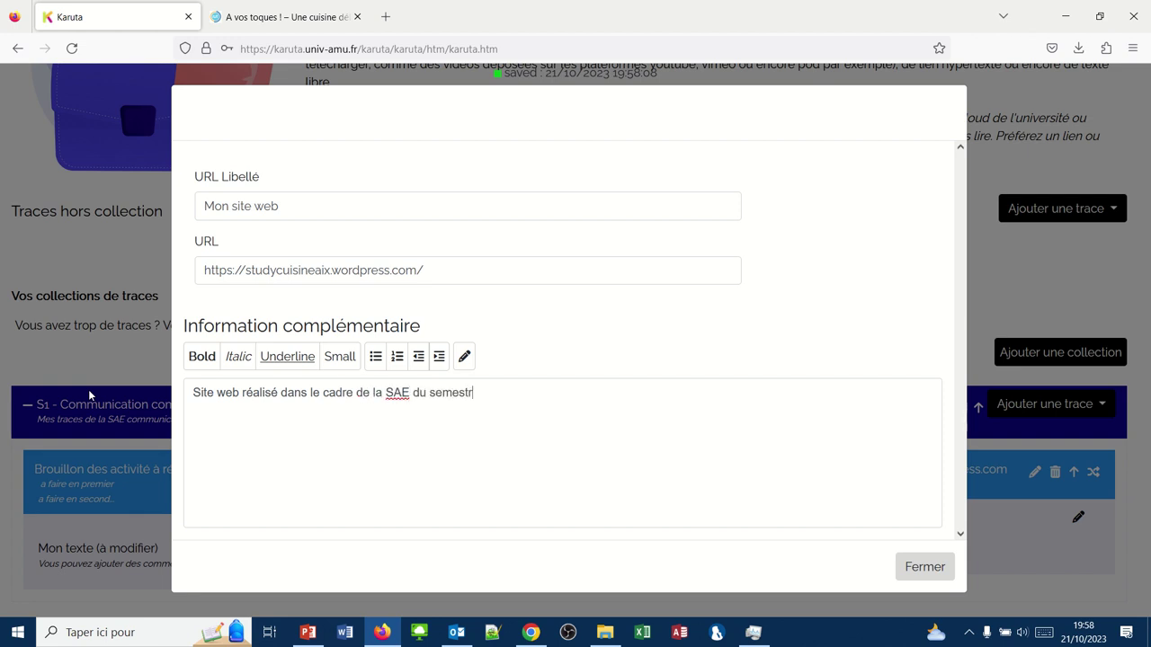
text(e 1 en communication commerciale)
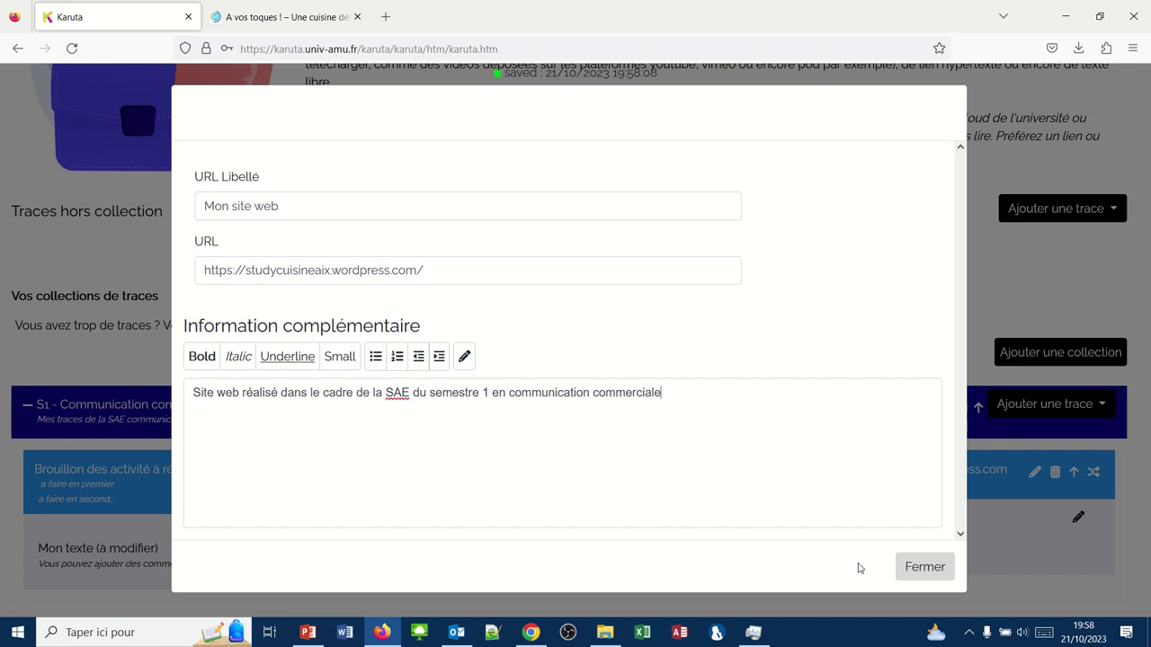
click(908, 568)
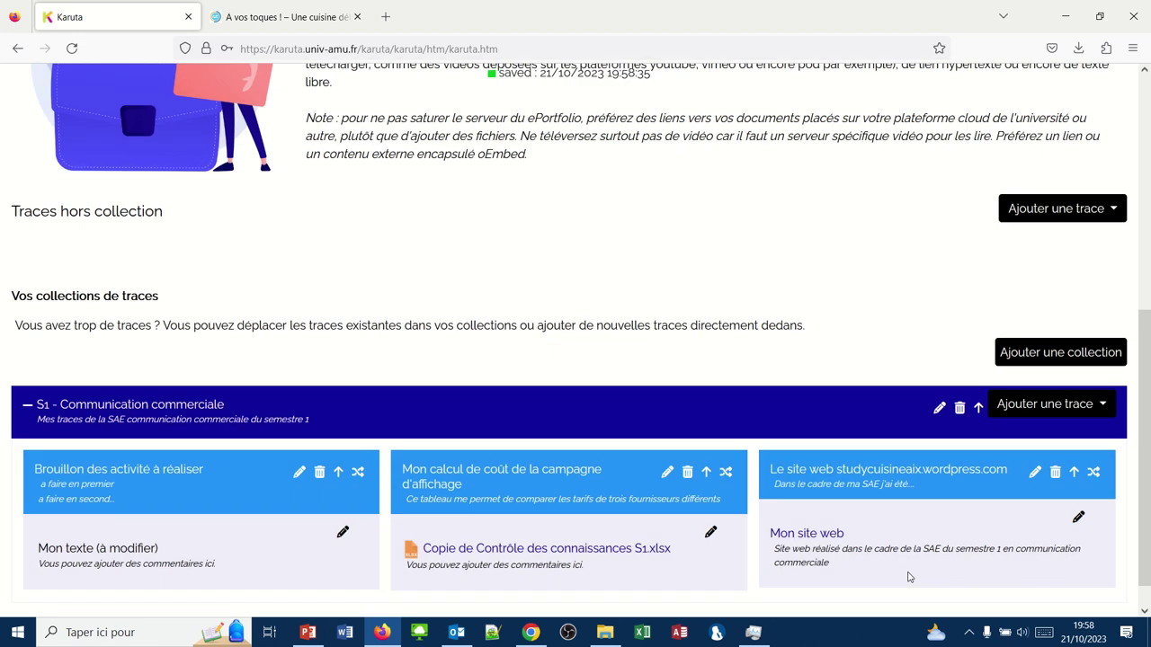
- Test the Mon site web link by opening it, and return to the Karuta page
click(809, 535)
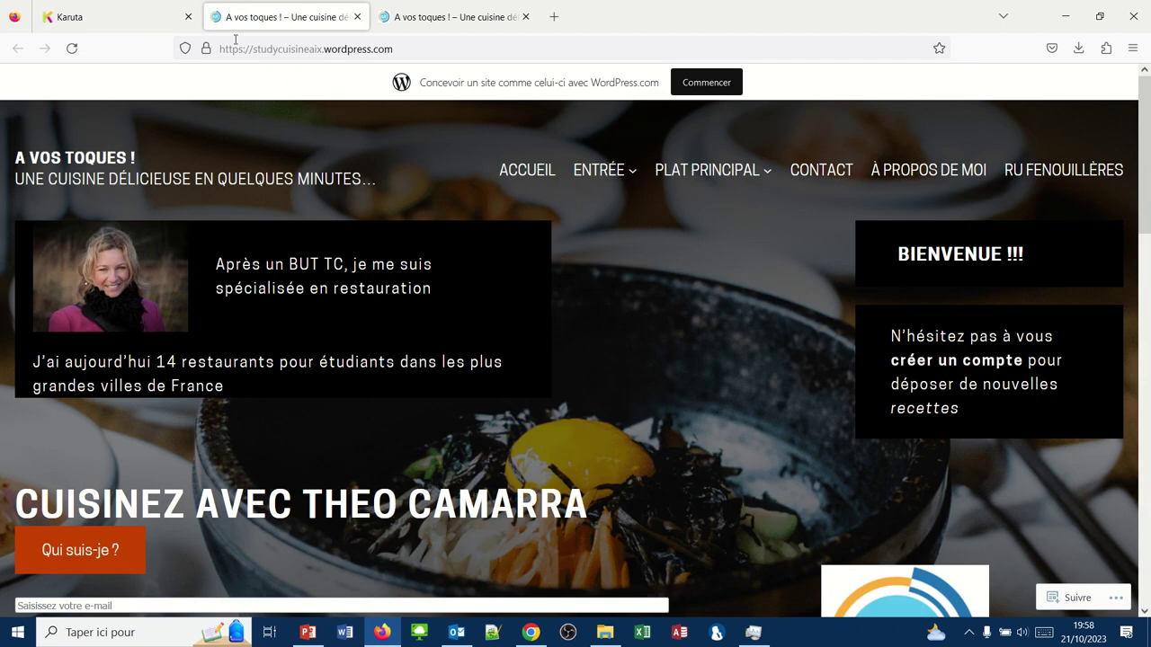
click(144, 21)
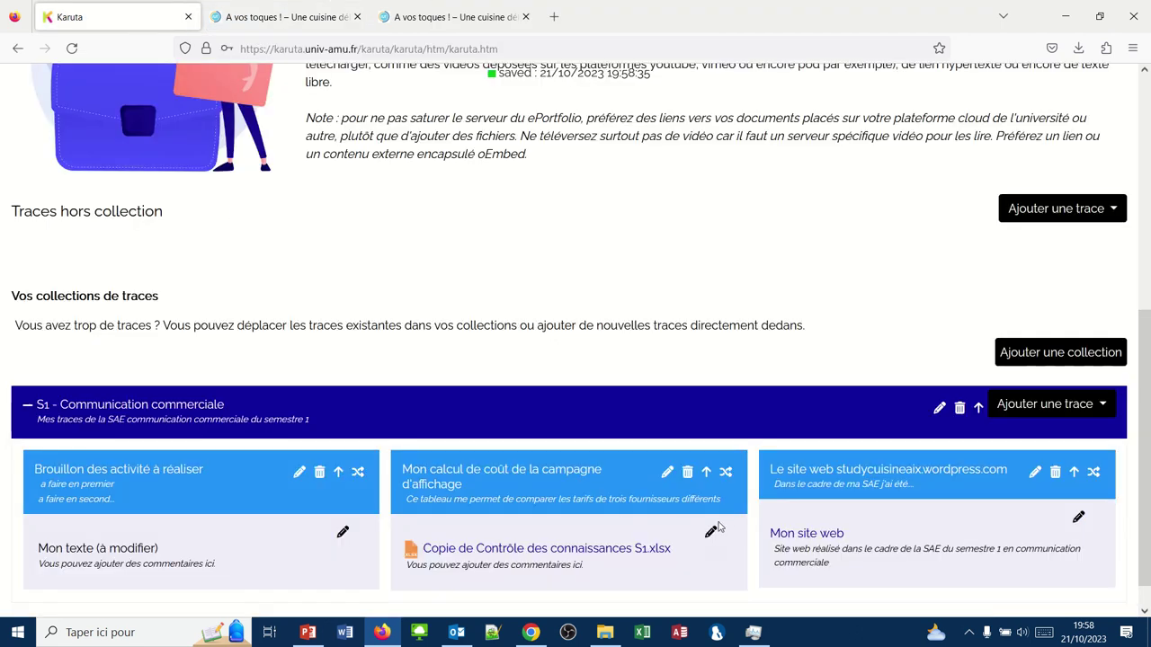
- Add an external embedded content (oEmbed) trace to the S1 - Communication commerciale collection
scroll(1070, 343, down, 1)
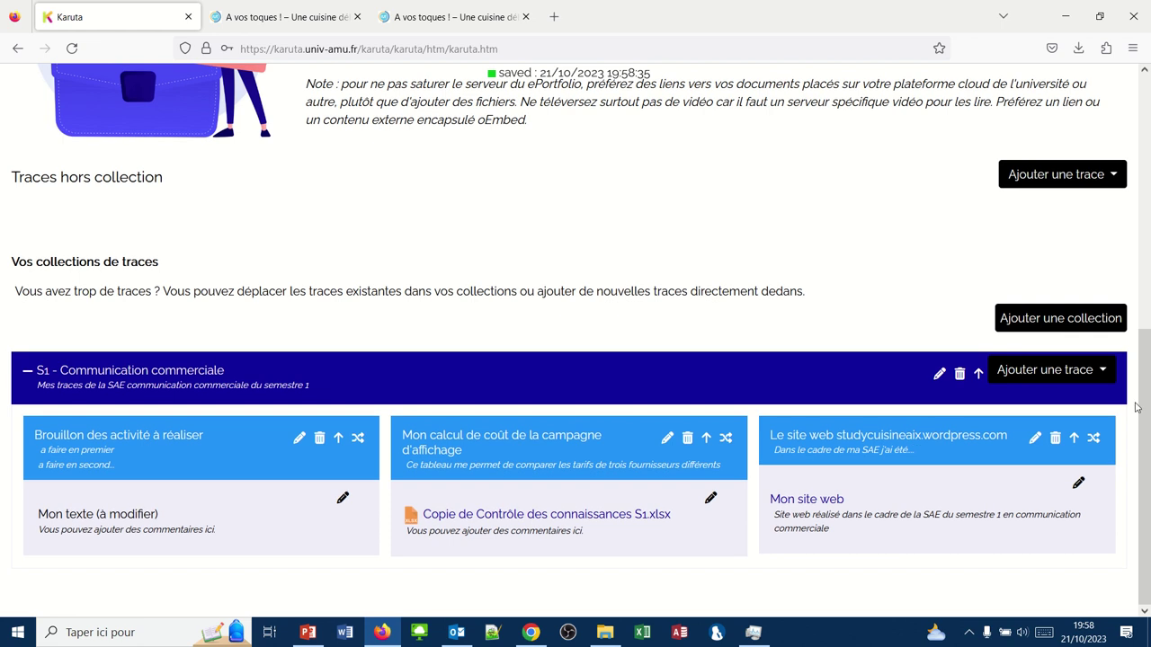
click(1084, 371)
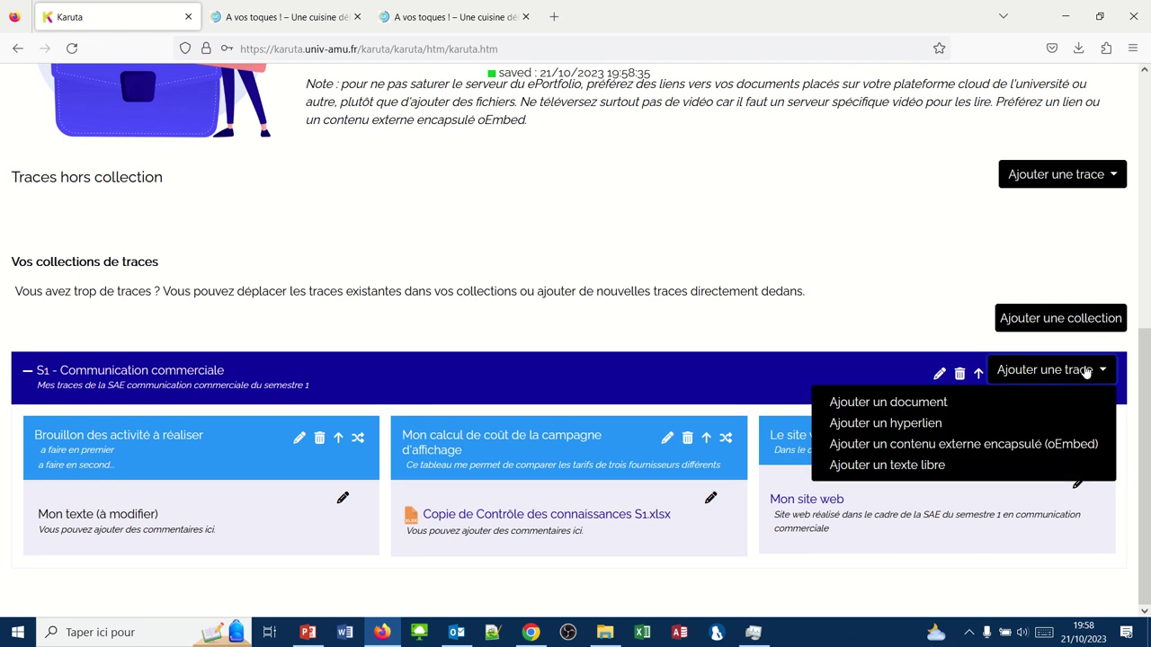
click(869, 447)
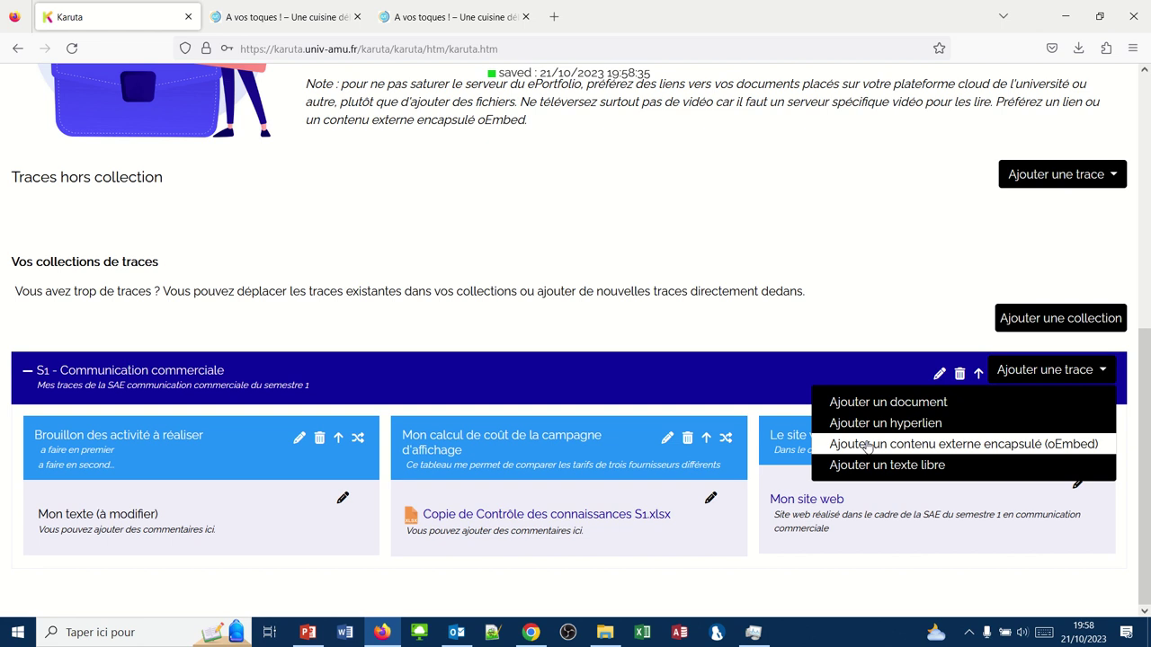
scroll(868, 436, down, 2)
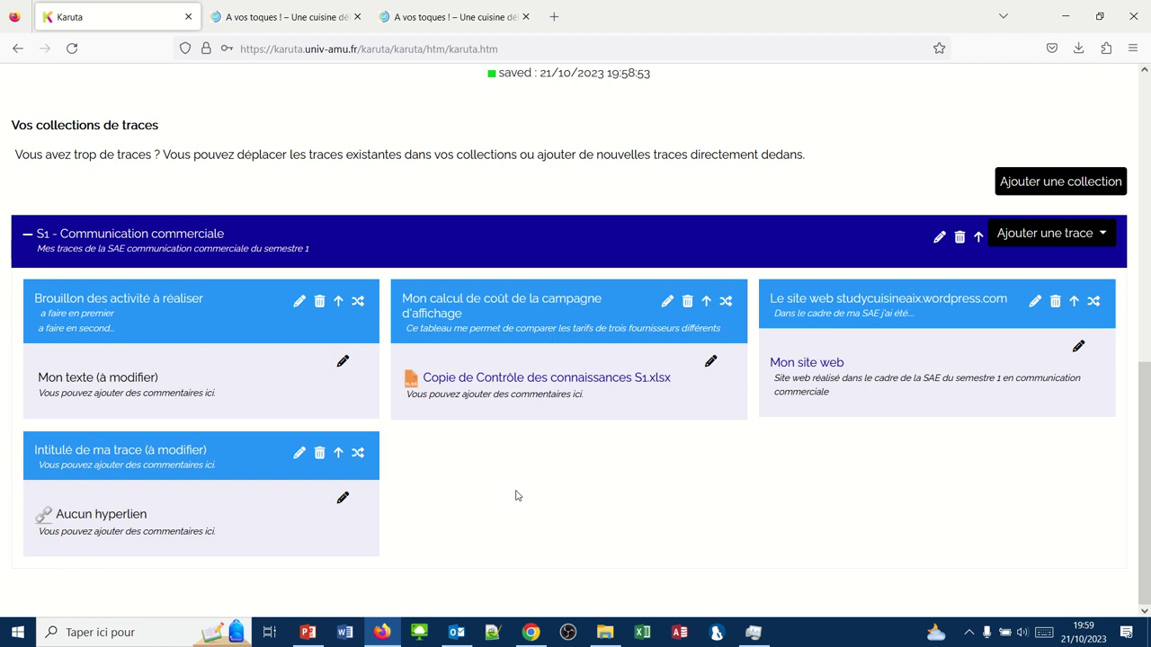
- Open the YouTube home page in a new browser tab and accept all cookies
click(556, 18)
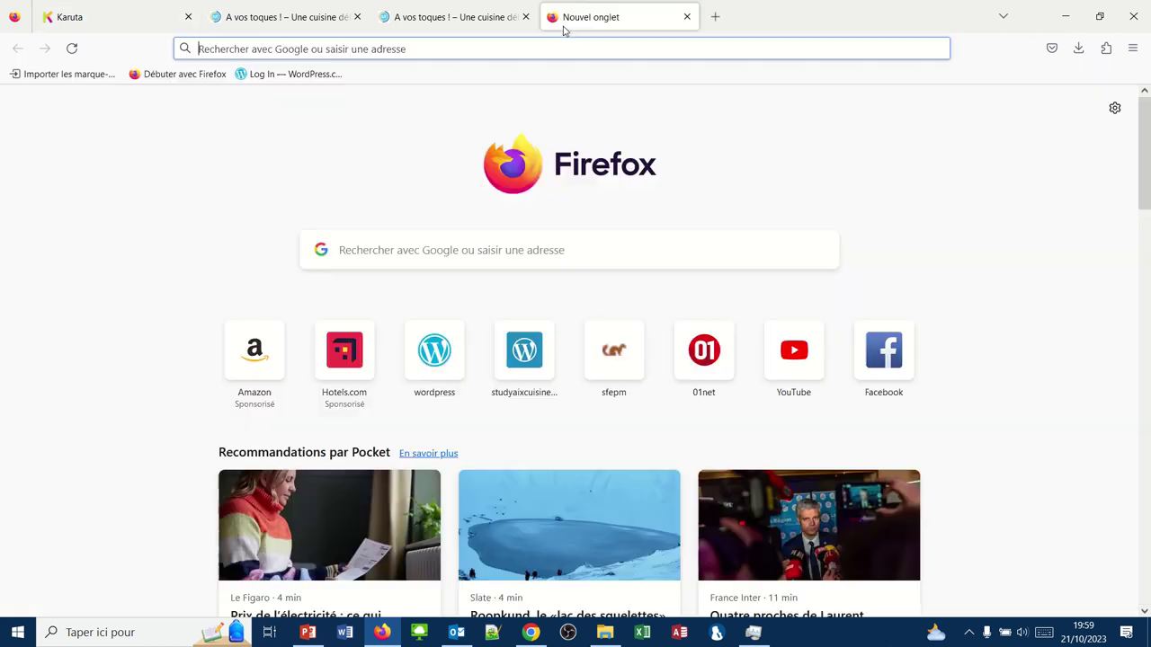
text(youtube)
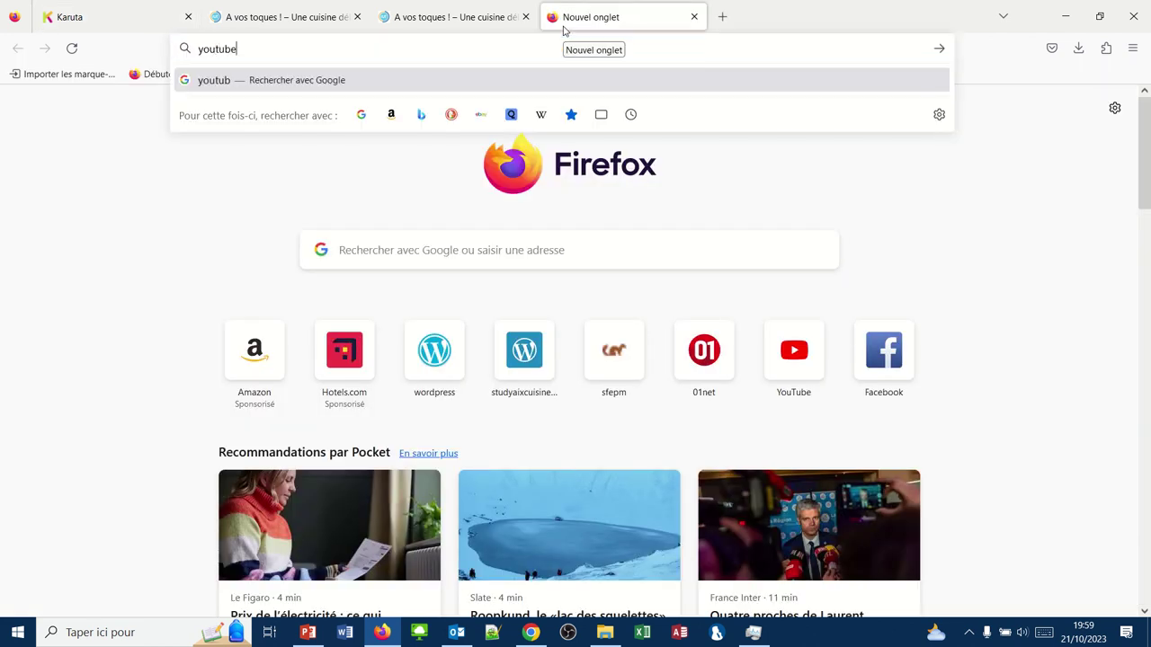
key(Return)
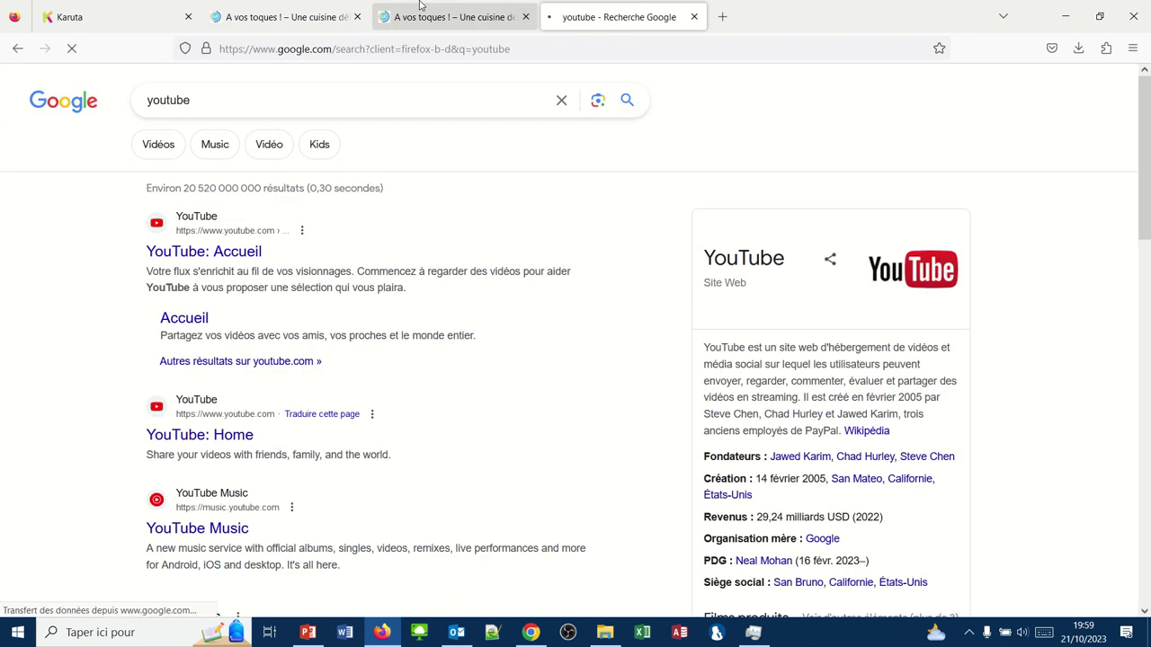
click(230, 255)
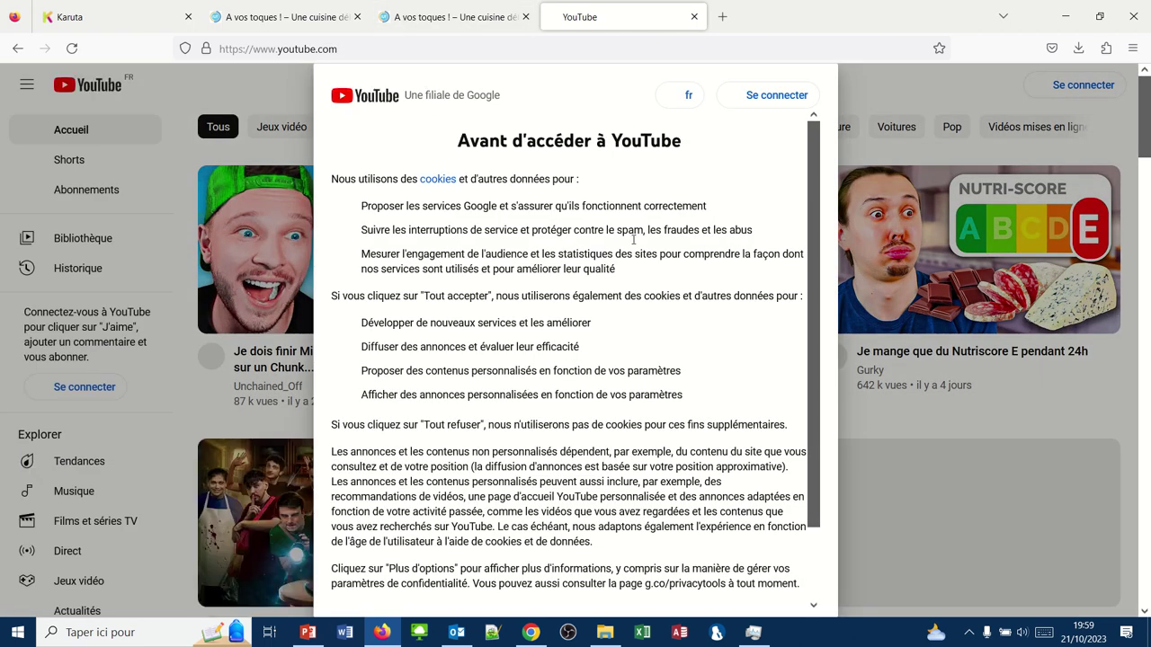
scroll(668, 503, down, 2)
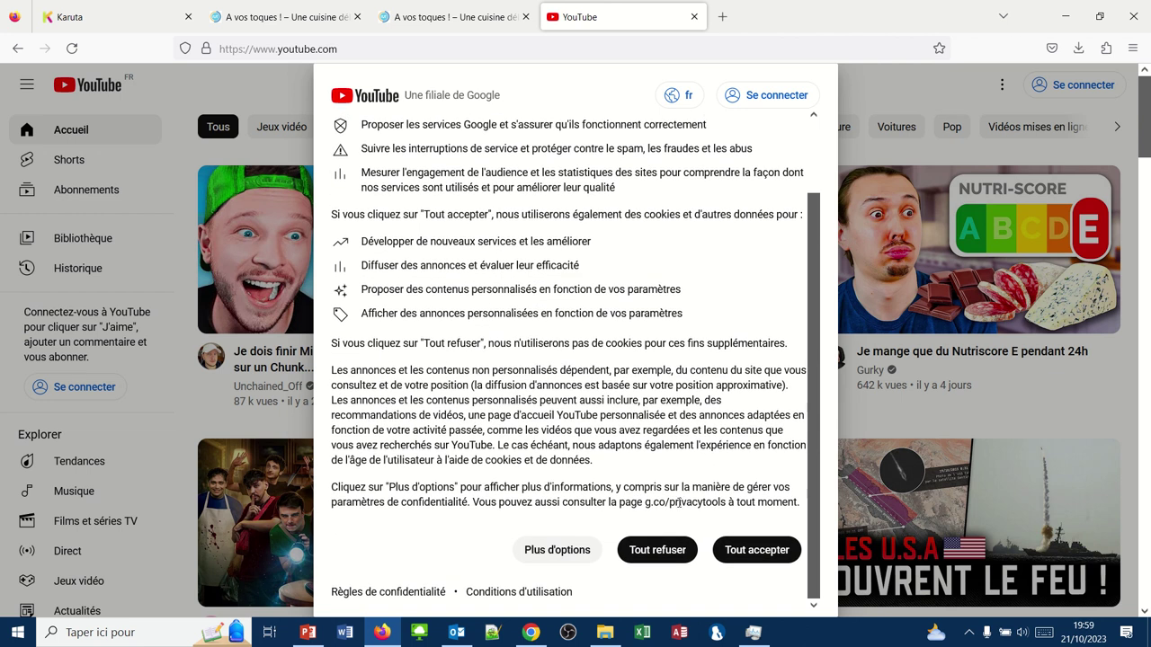
click(755, 551)
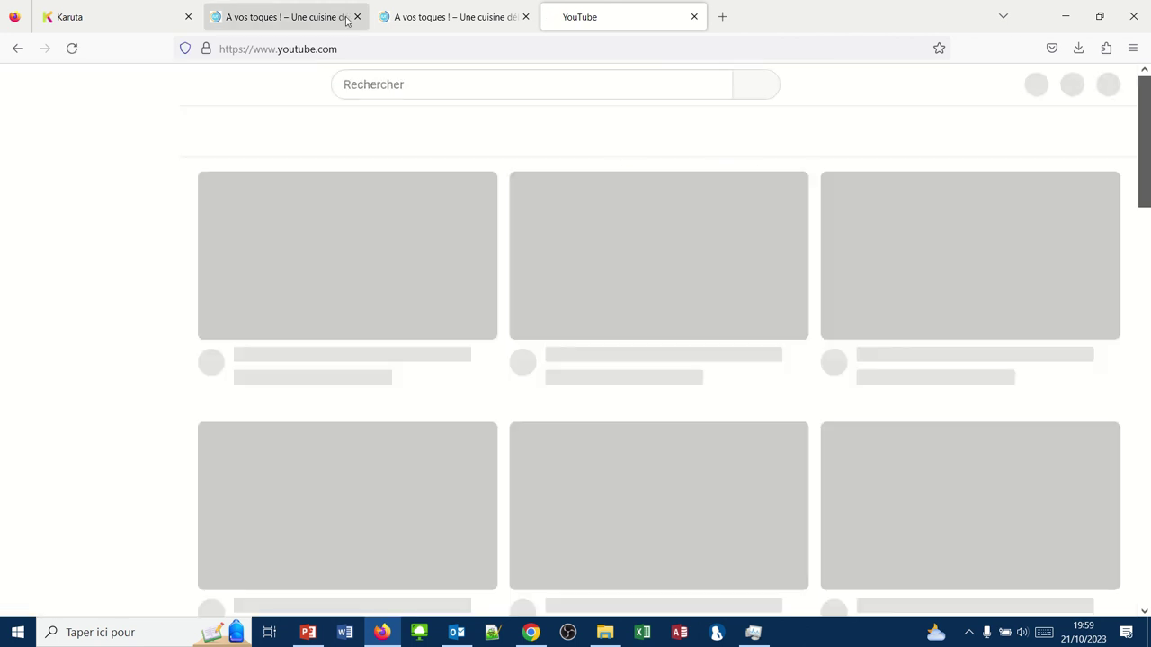
- Search YouTube for the channel owner's name and open the video "Créer une application informatique indépendante (Macro Access 05)"
click(392, 85)
text(f)
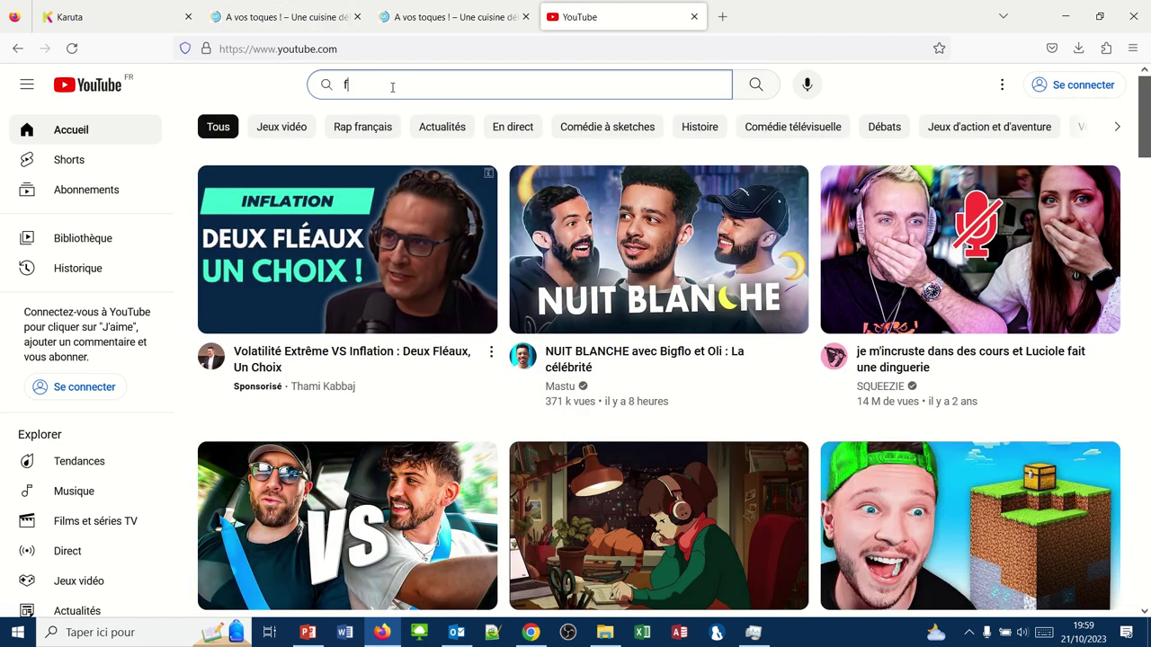
text(abrice lhotte)
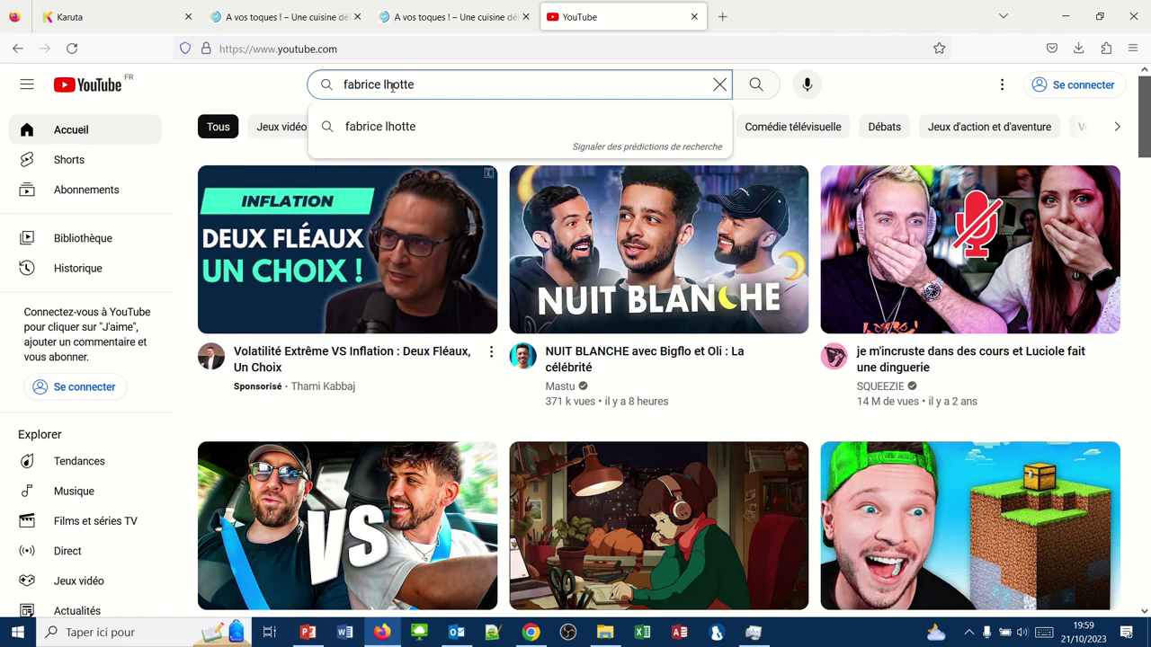
key(Return)
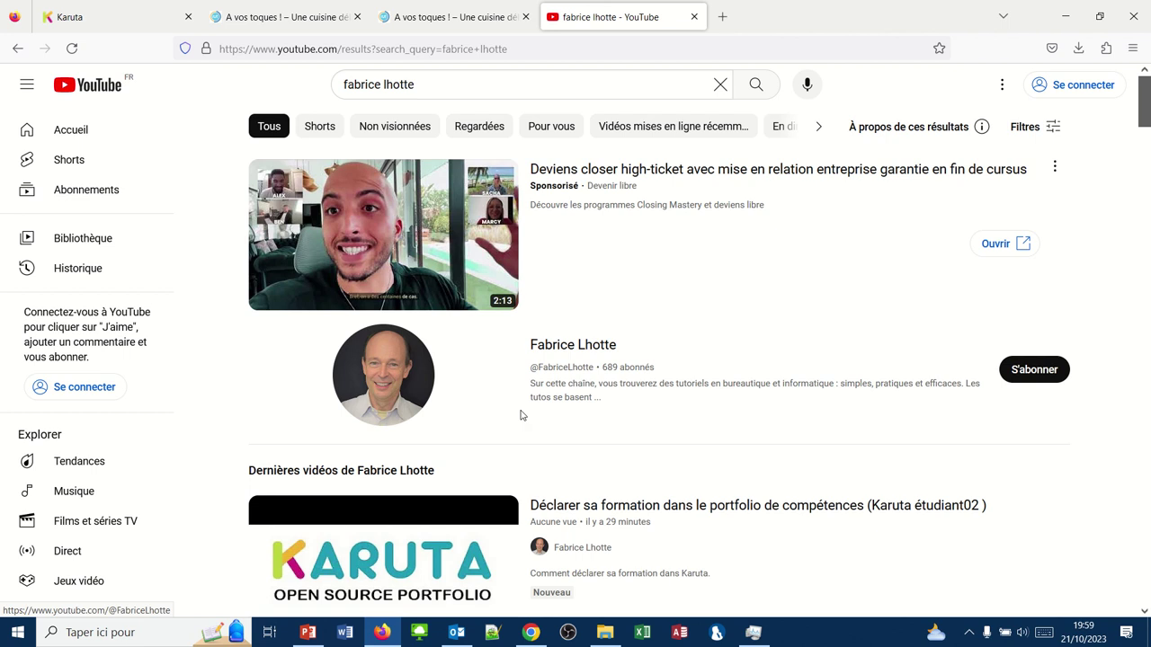
scroll(531, 454, down, 5)
scroll(532, 454, down, 2)
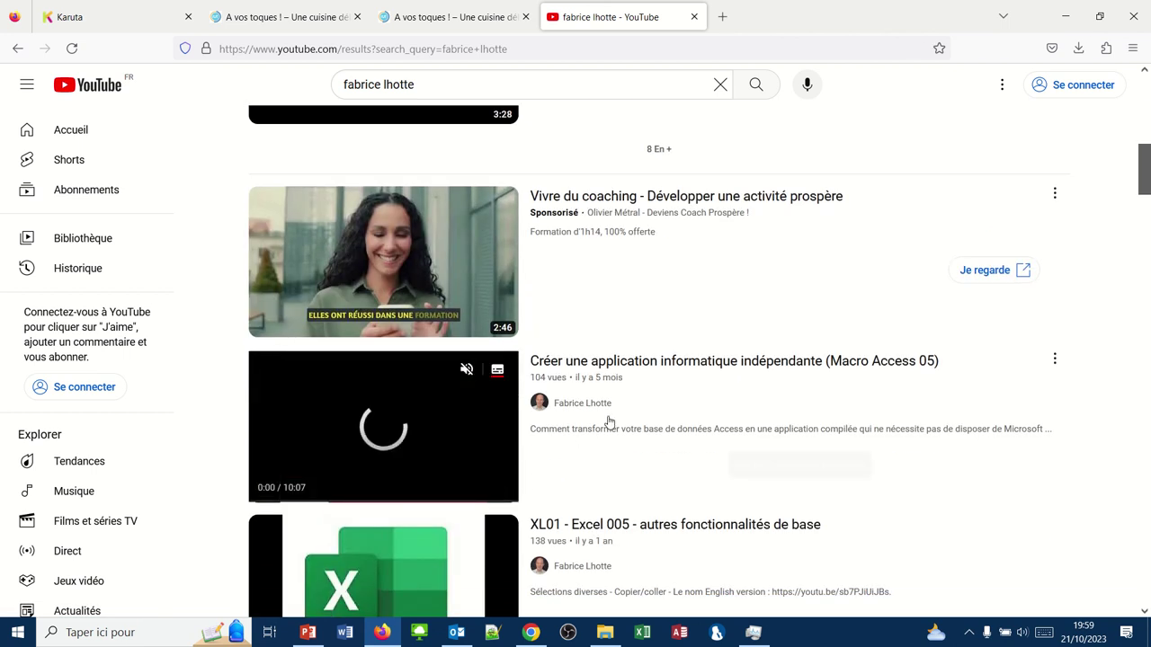
scroll(647, 398, down, 5)
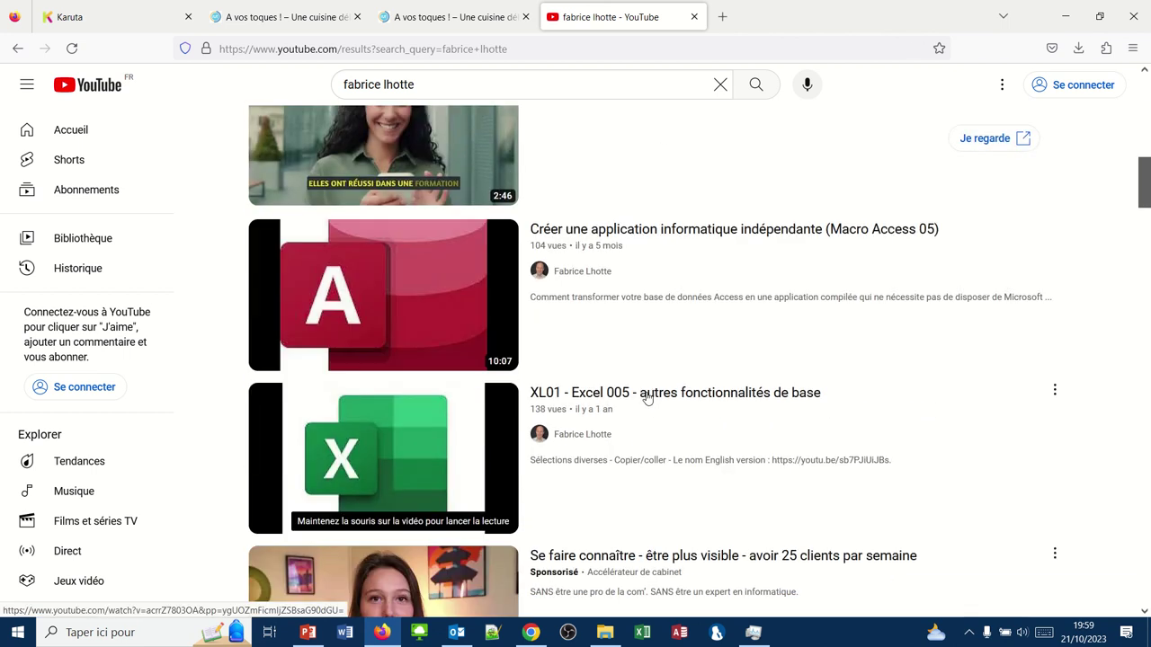
scroll(648, 397, down, 2)
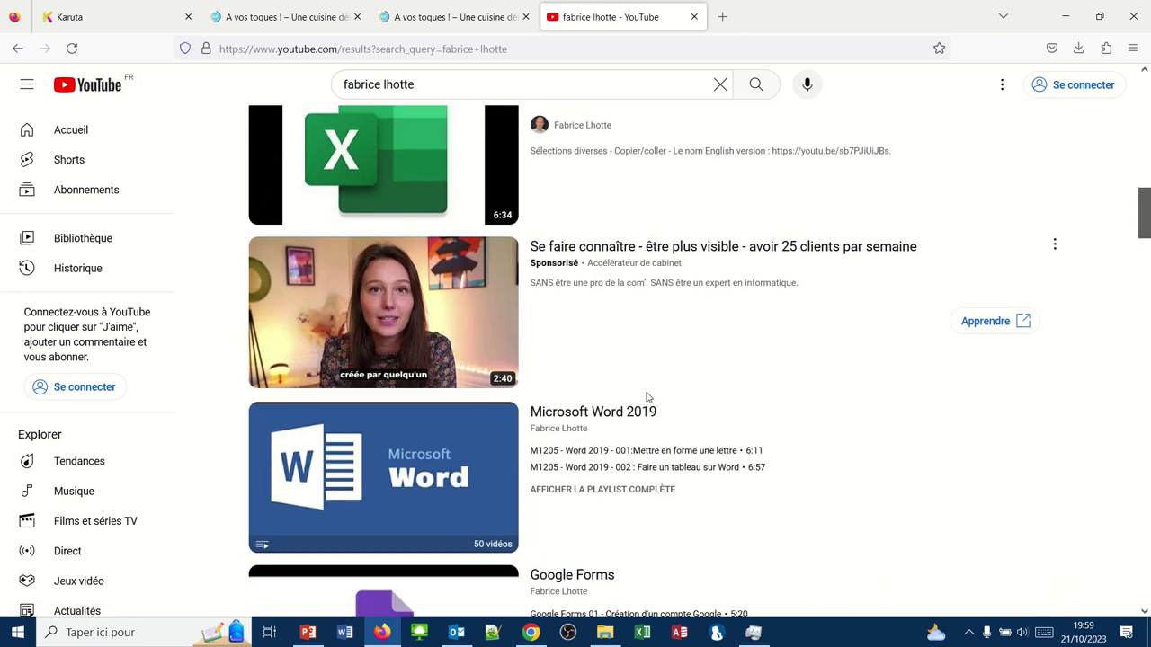
scroll(647, 397, up, 2)
scroll(648, 397, up, 4)
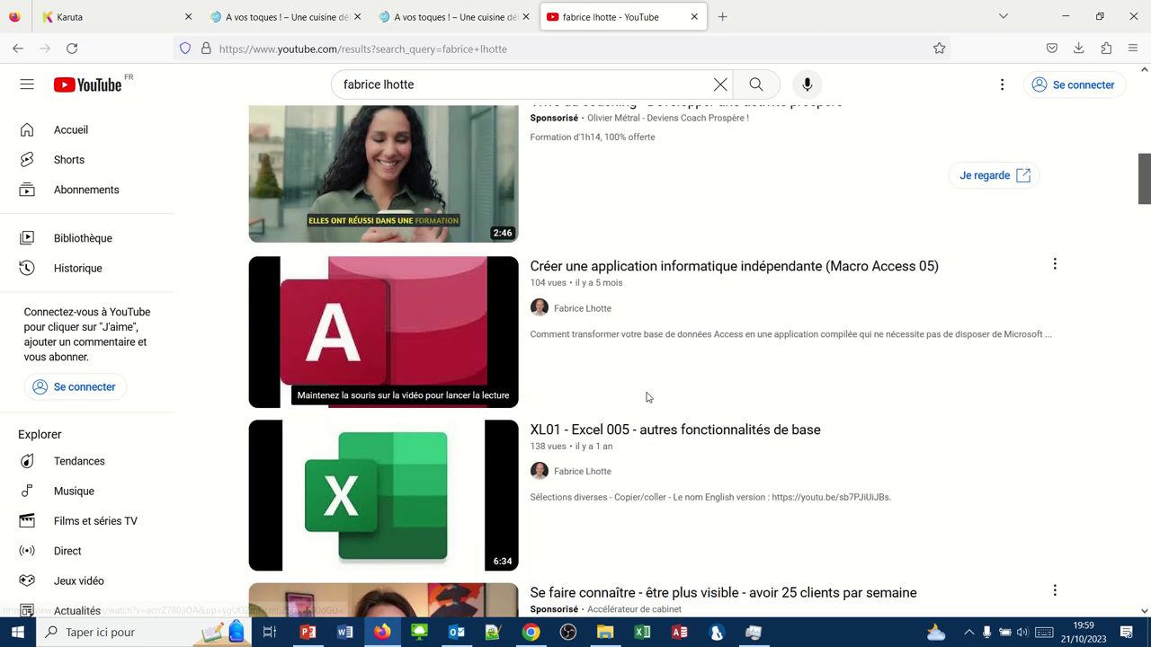
click(618, 367)
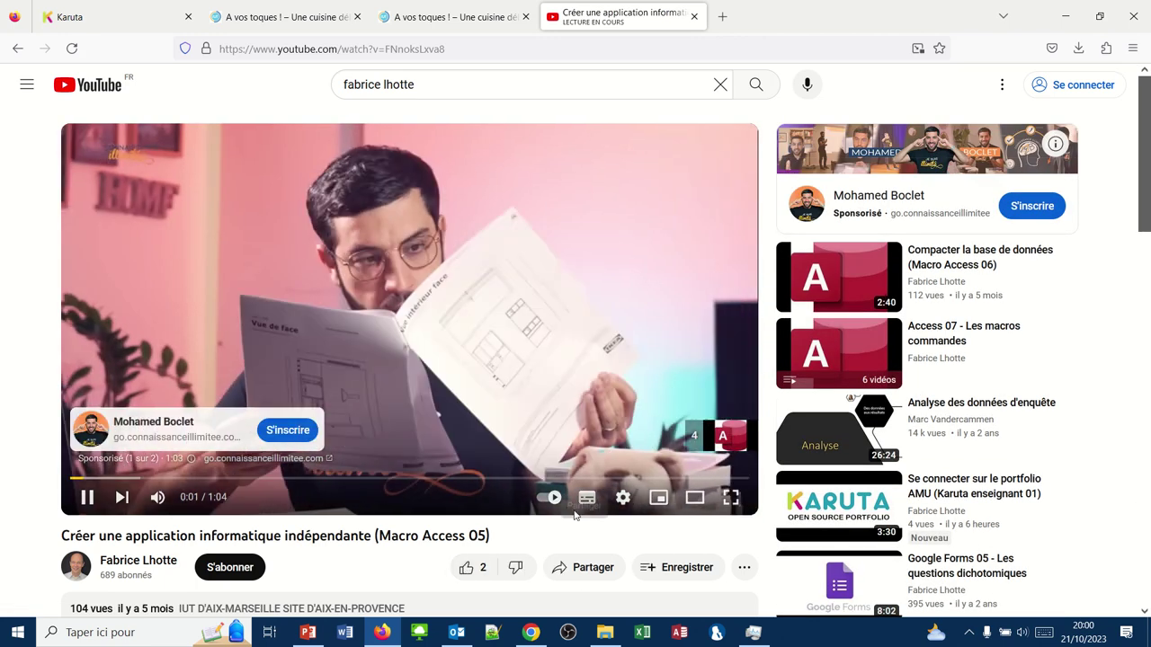
- Pause the video playback and copy the video's share link
click(86, 496)
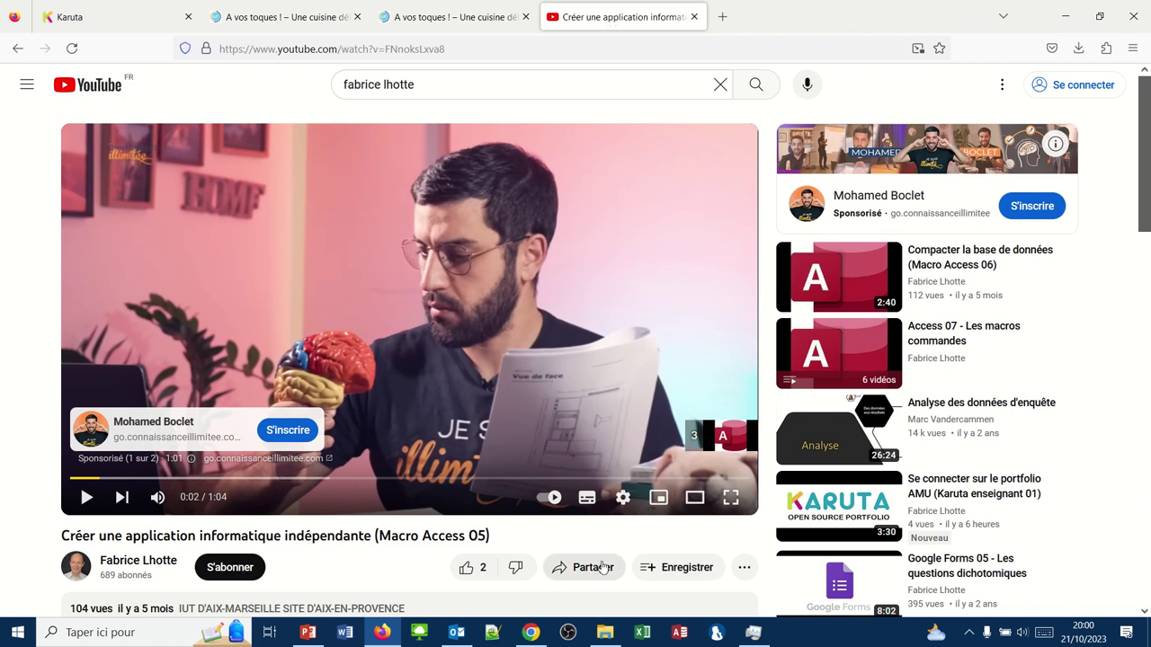
click(598, 569)
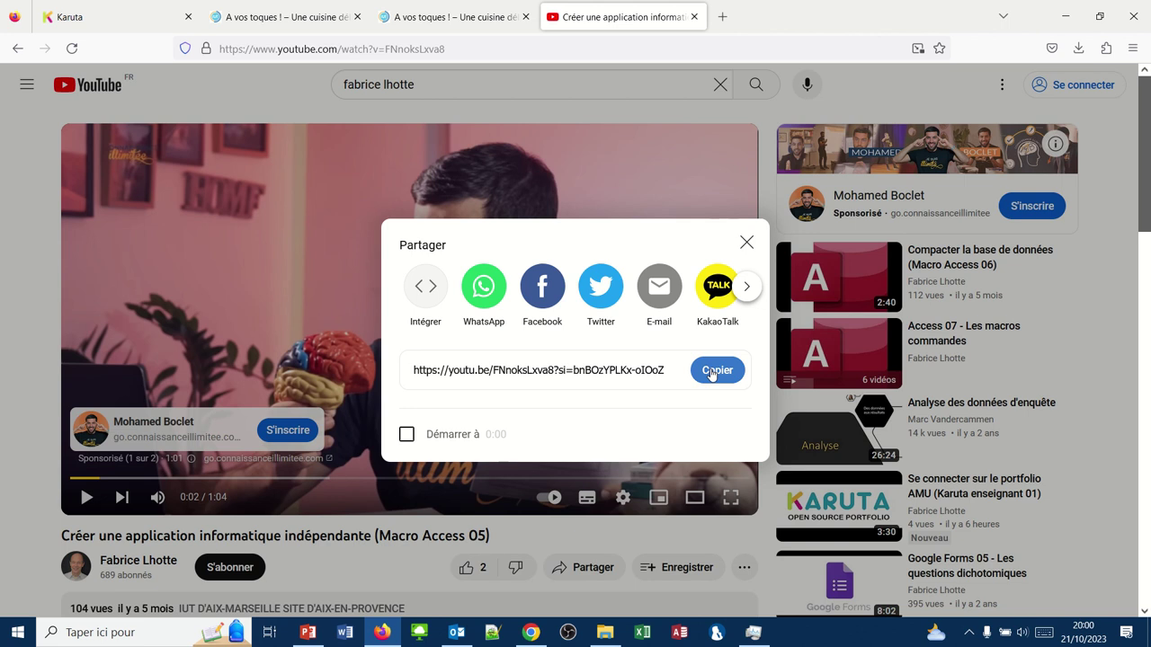
click(710, 372)
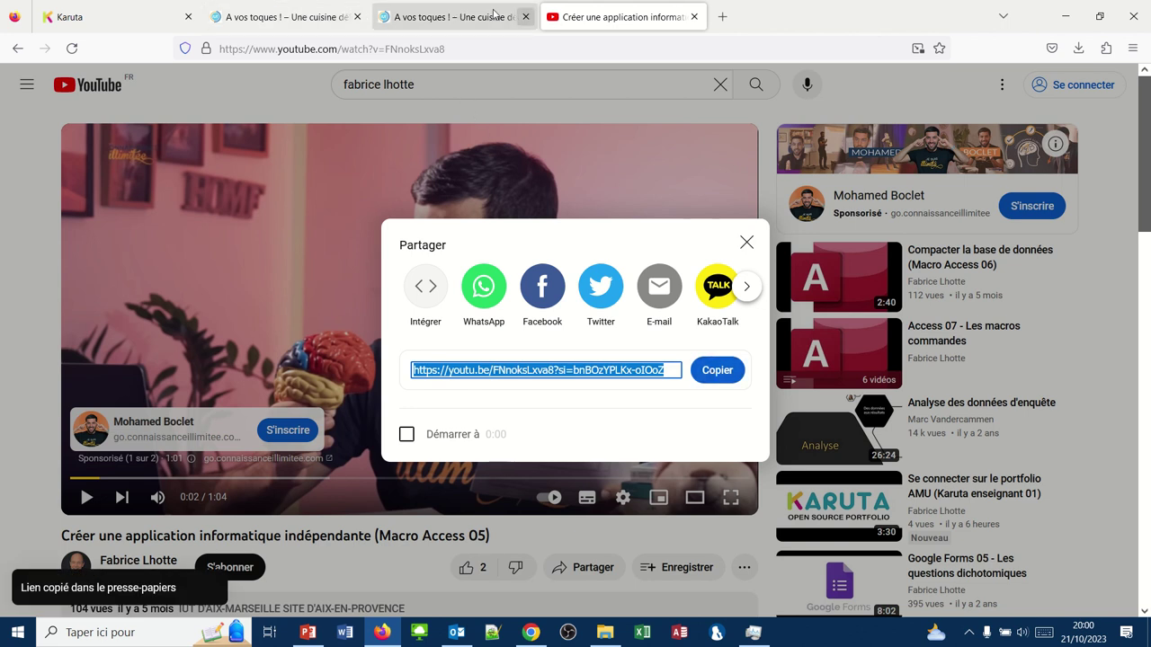
- Close the two "A vos toques !" browser tabs and return to the Karuta page
click(504, 18)
click(329, 18)
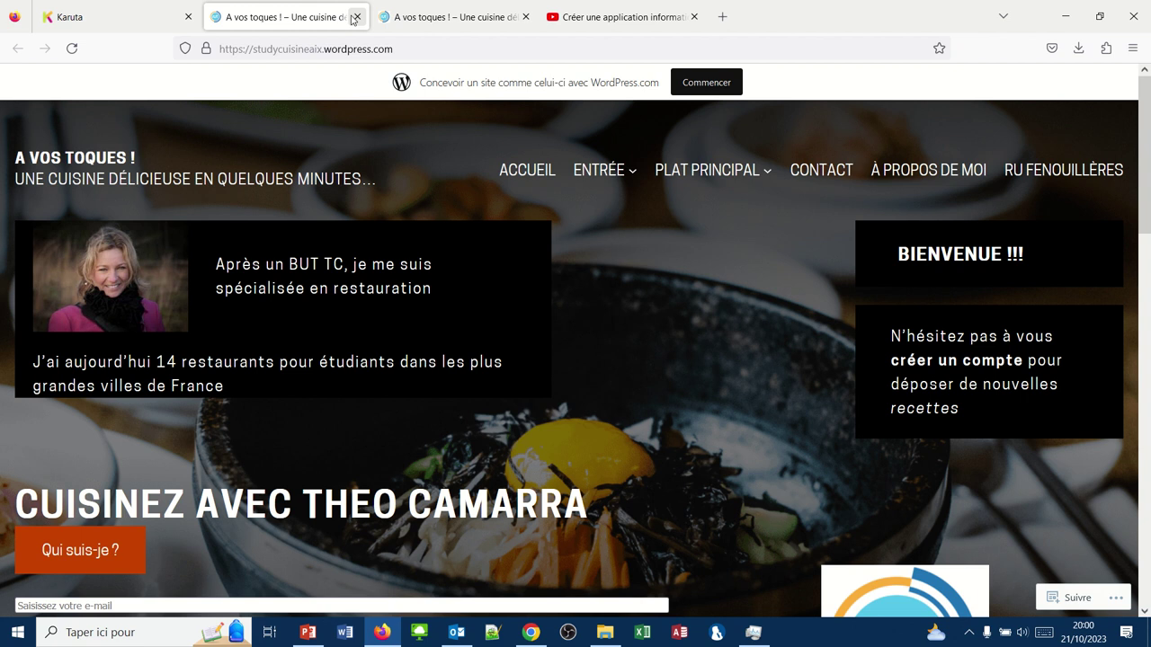
click(357, 16)
click(357, 16)
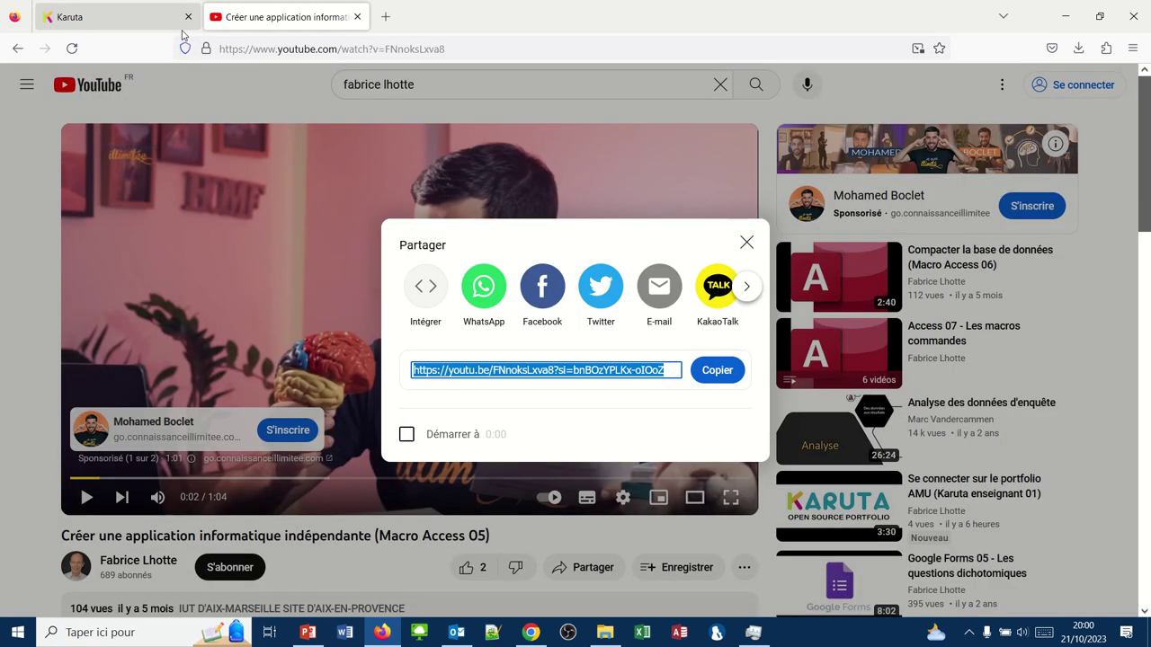
click(184, 31)
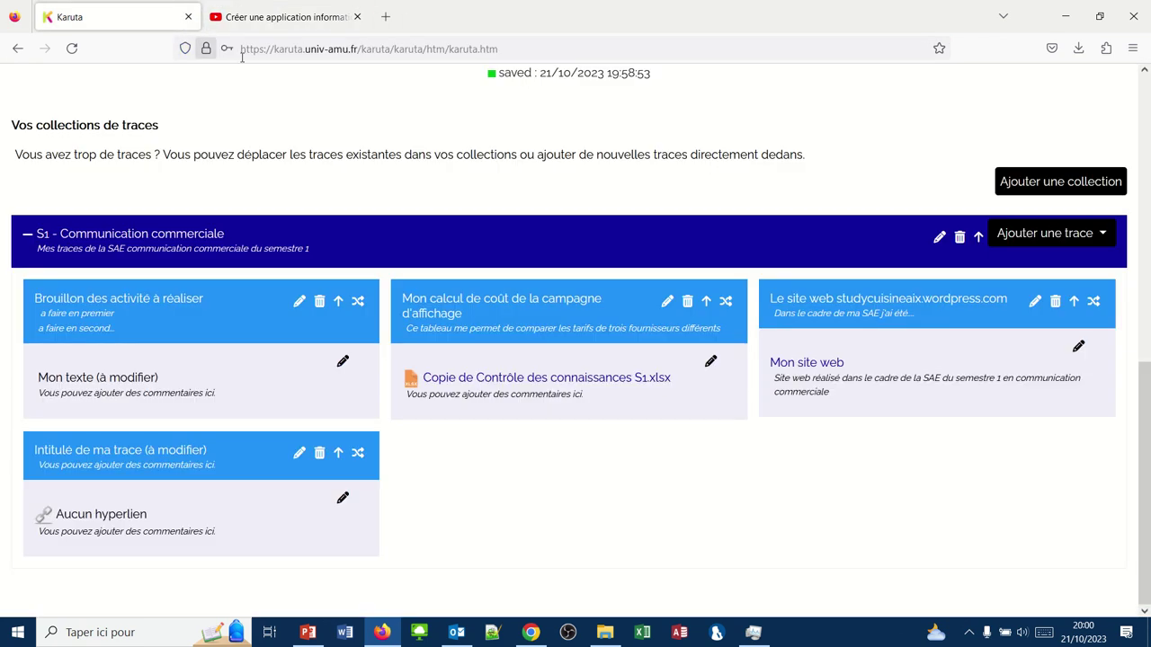
click(342, 498)
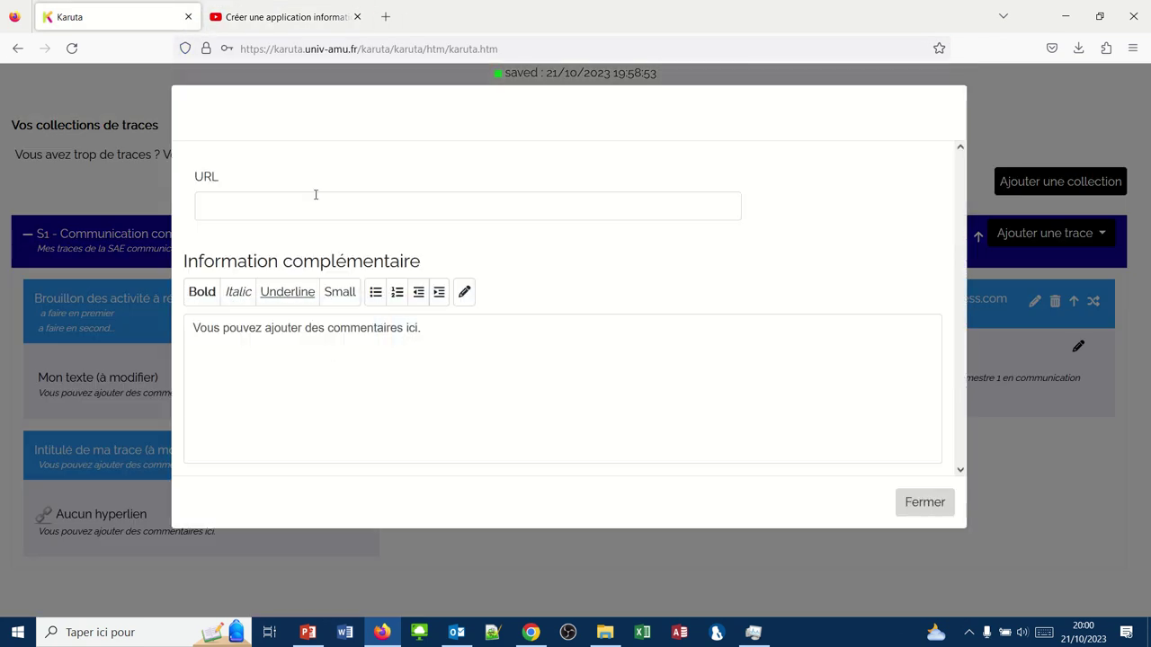
click(292, 210)
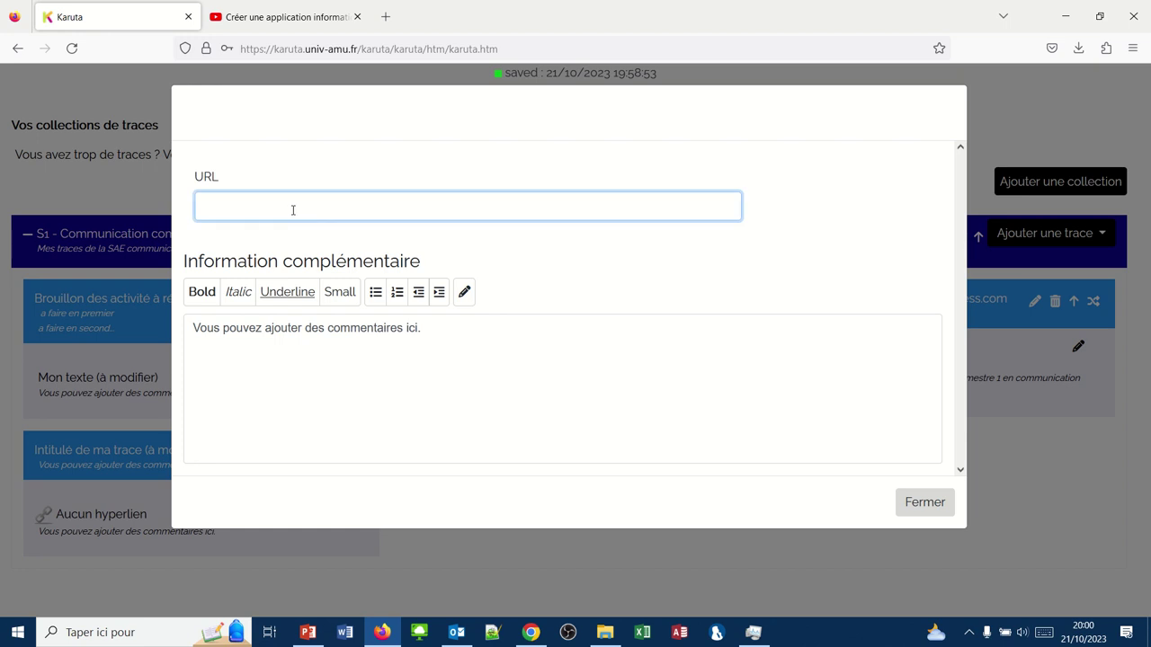
text(https://youtu.be/FNnoksLxva8?si=bnBOzYPLKx-olOoZ)
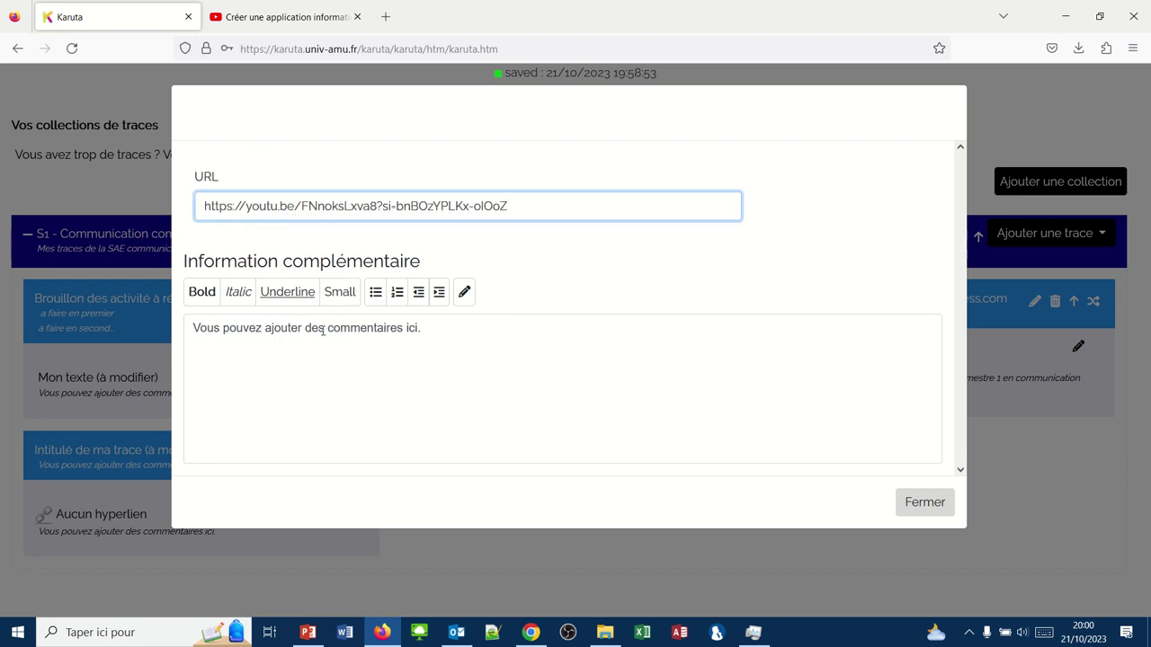
- Replace the embedded video's default comment with "Vidéo réalisé dans le cadre de ma SAE du semestre 1 en communication commerciale" and close the editor
drag(434, 332, 100, 290)
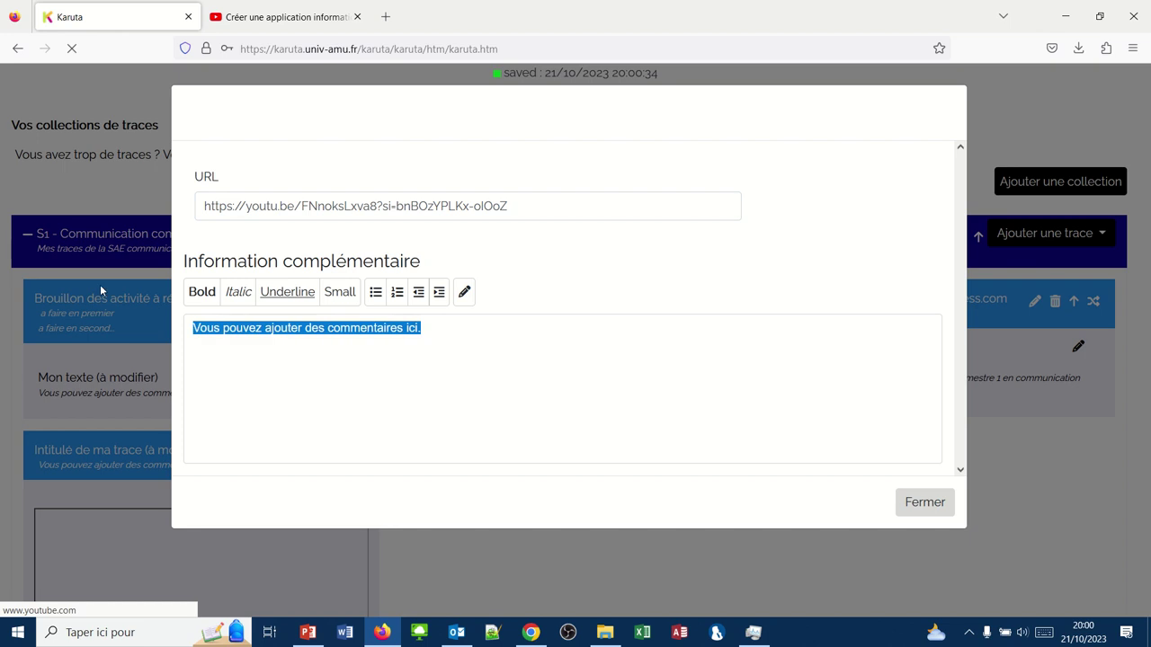
text(Vidéo r)
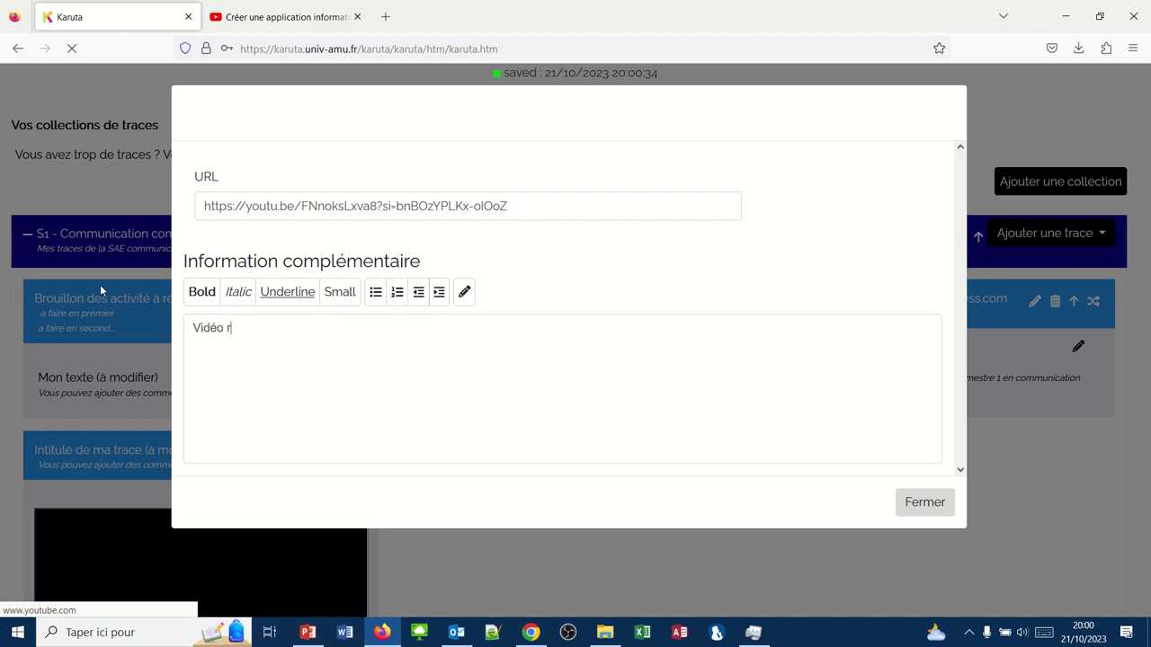
text(éalise)
key(BackSpace)
text(é de la)
key(BackSpace)
key(BackSpace)
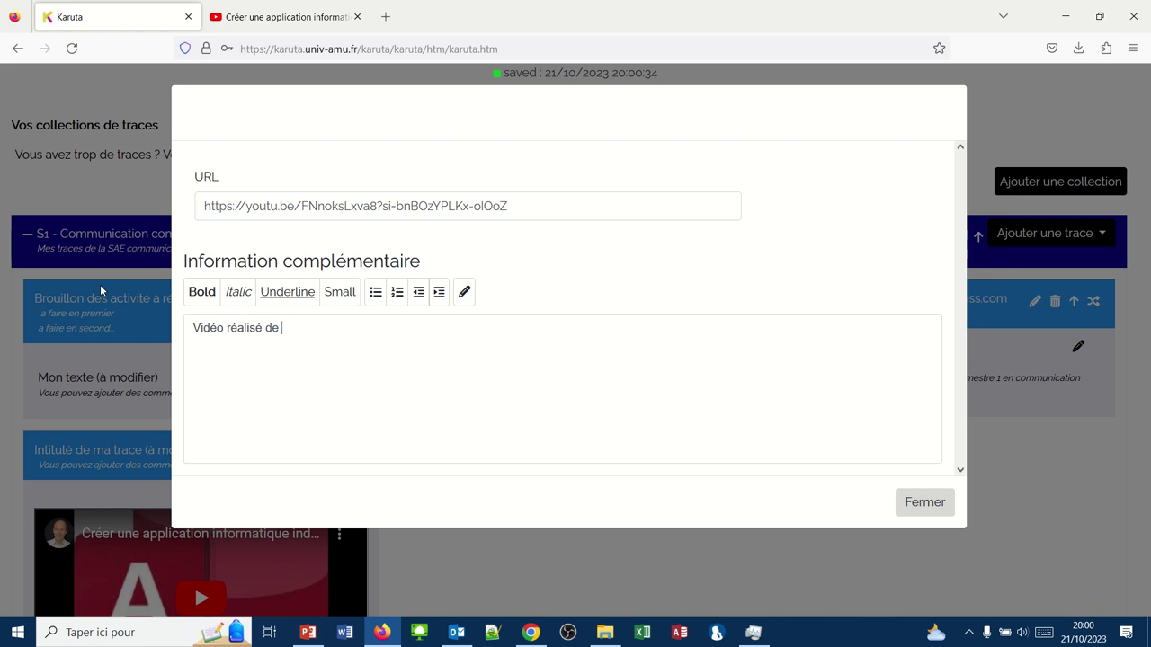
key(BackSpace)
key(BackSpace)
text(an)
text(s le cadre dela)
key(BackSpace)
text(ma SA)
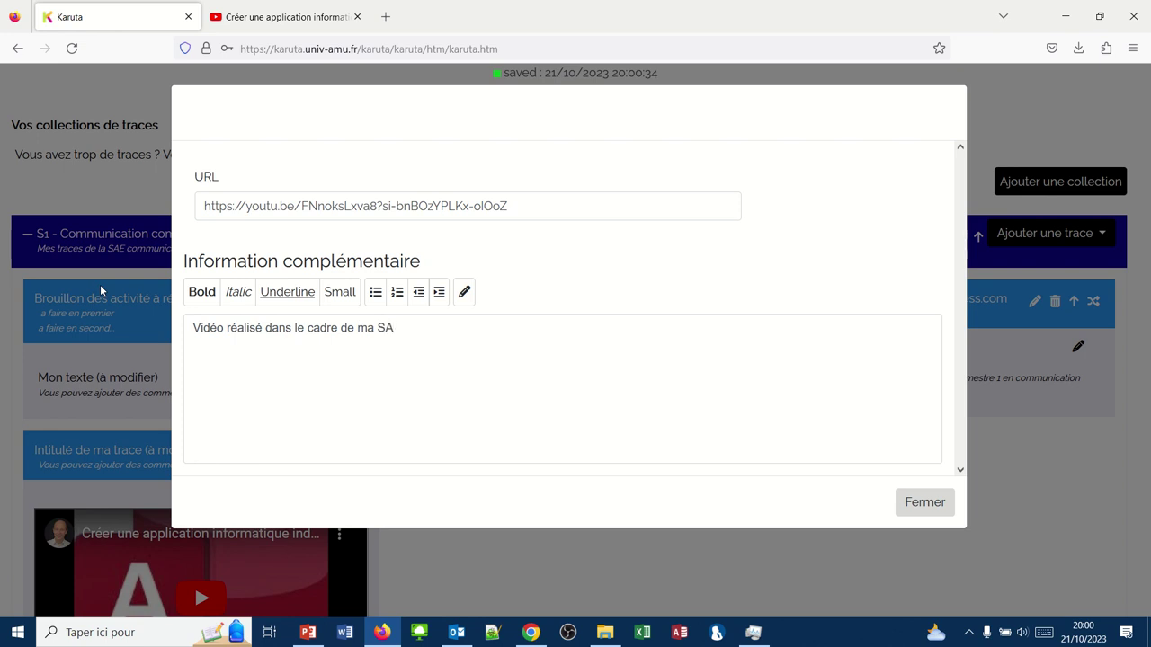
text(E du semestre 1 en communic)
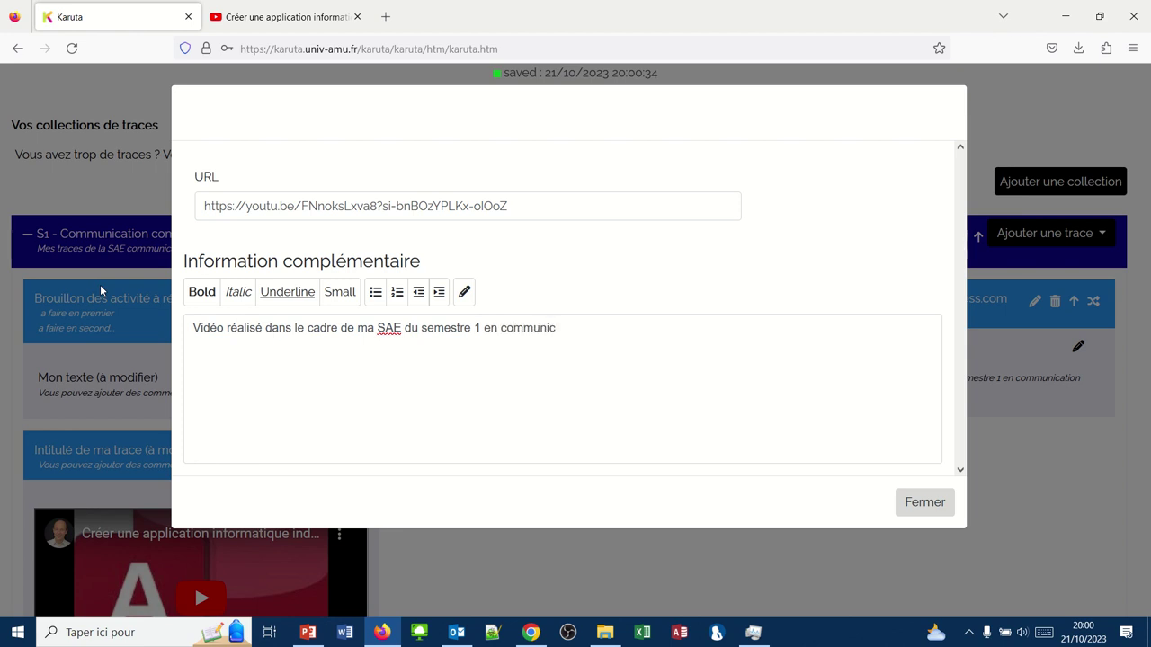
text(ation commerciale)
click(908, 509)
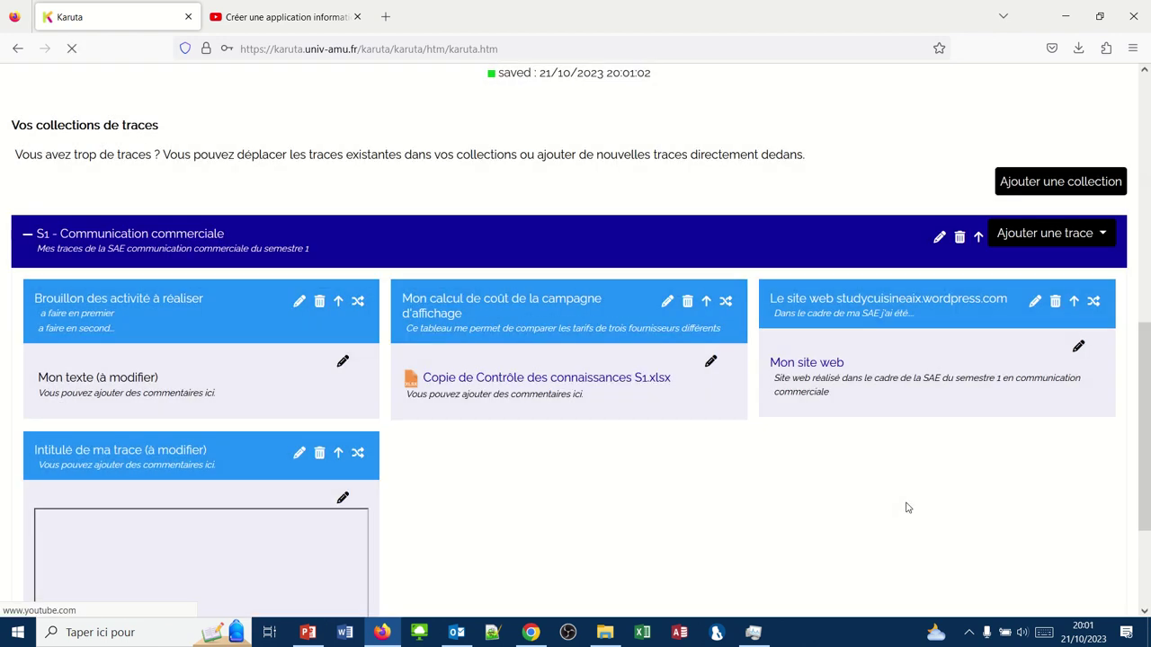
scroll(907, 509, down, 3)
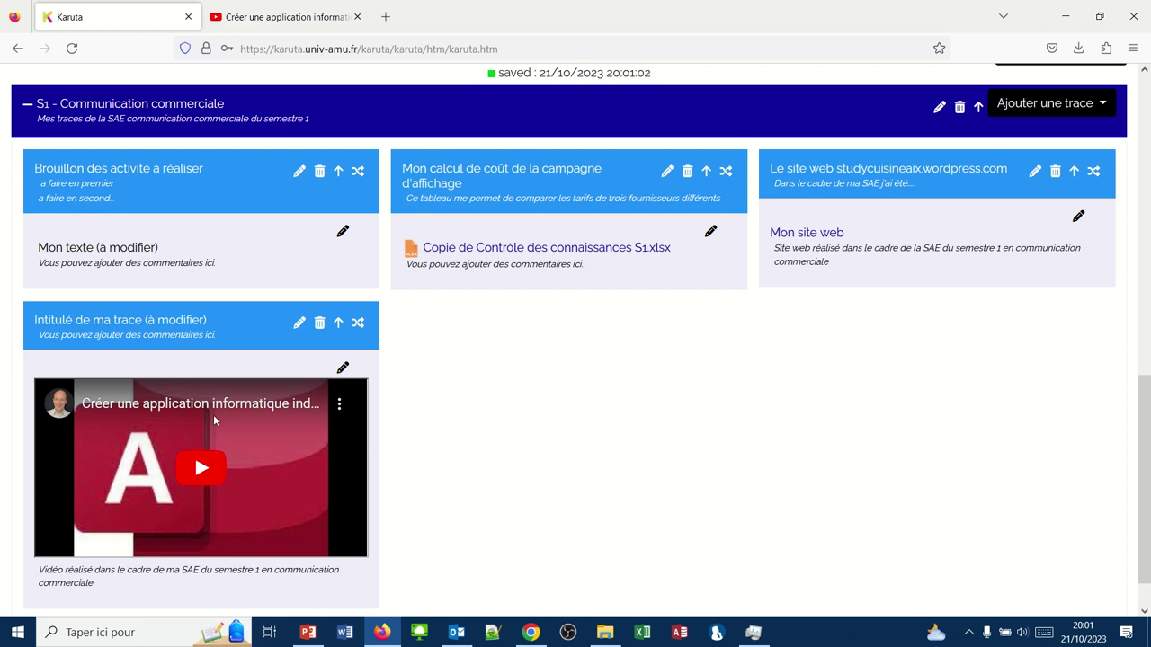
scroll(213, 414, up, 3)
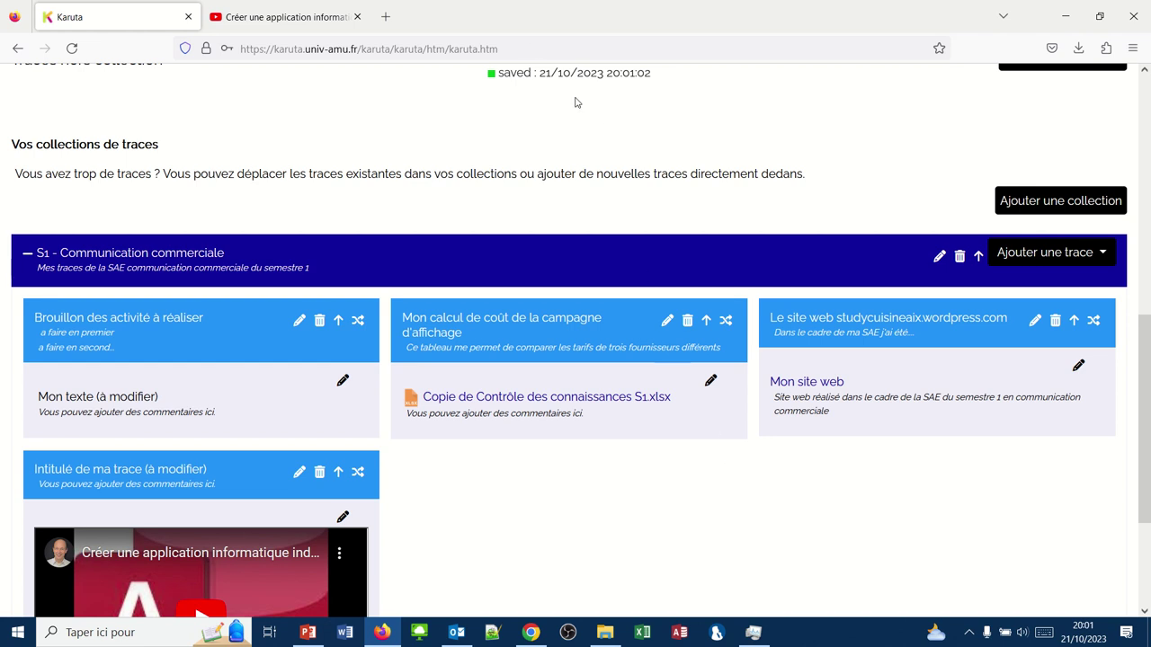
mouse_move(487, 7)
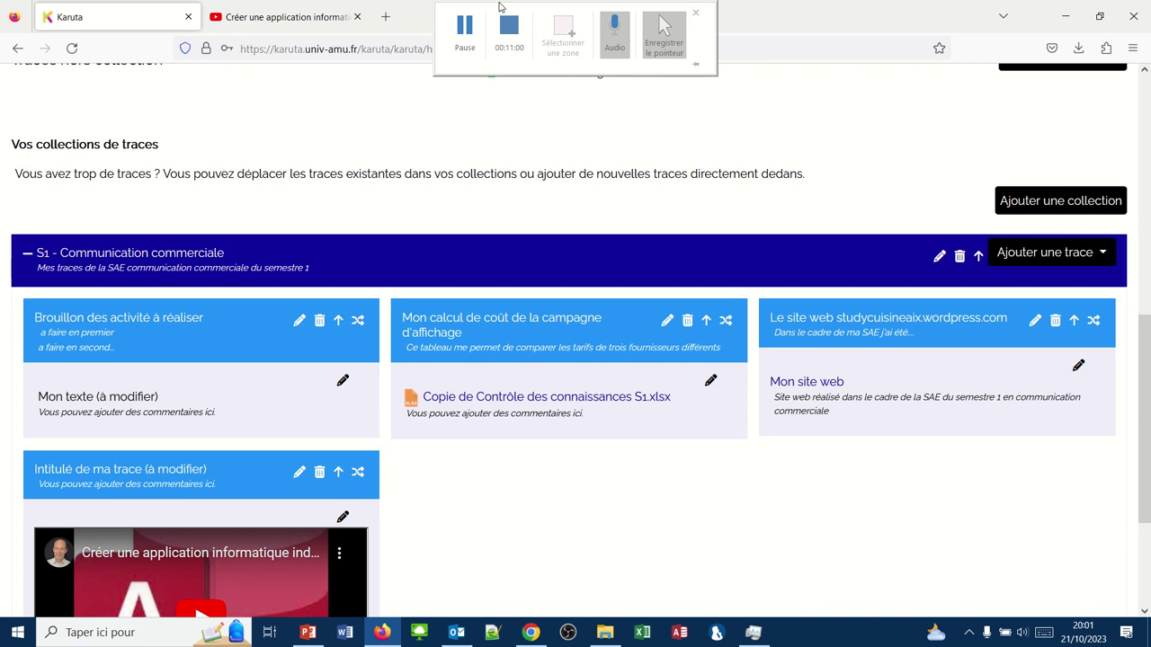